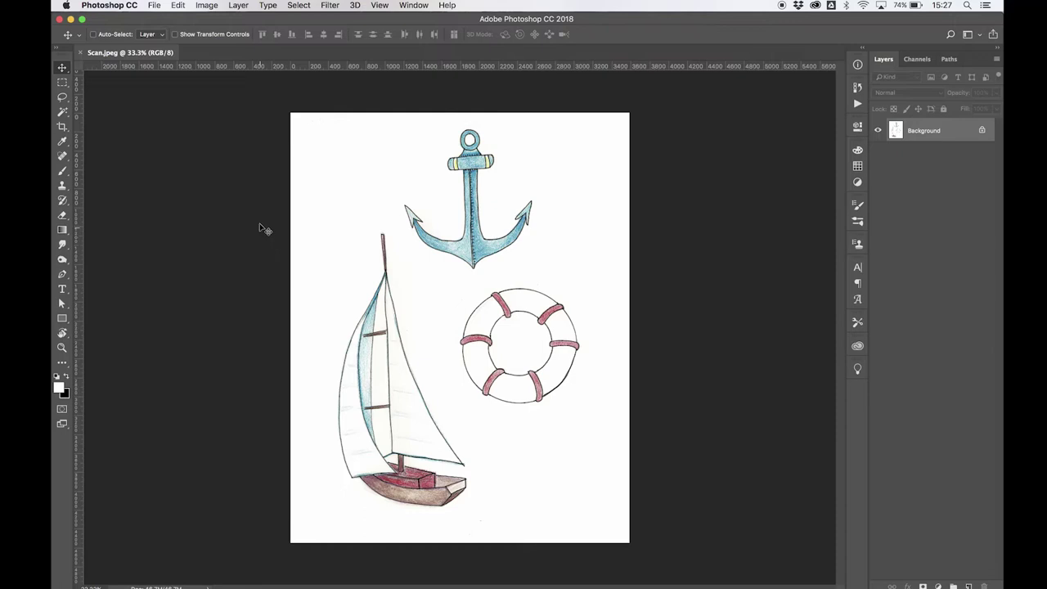
# Open the Image menu for the scanned sailboat, anchor and lifebuoy drawing.
pyautogui.click(206, 6)
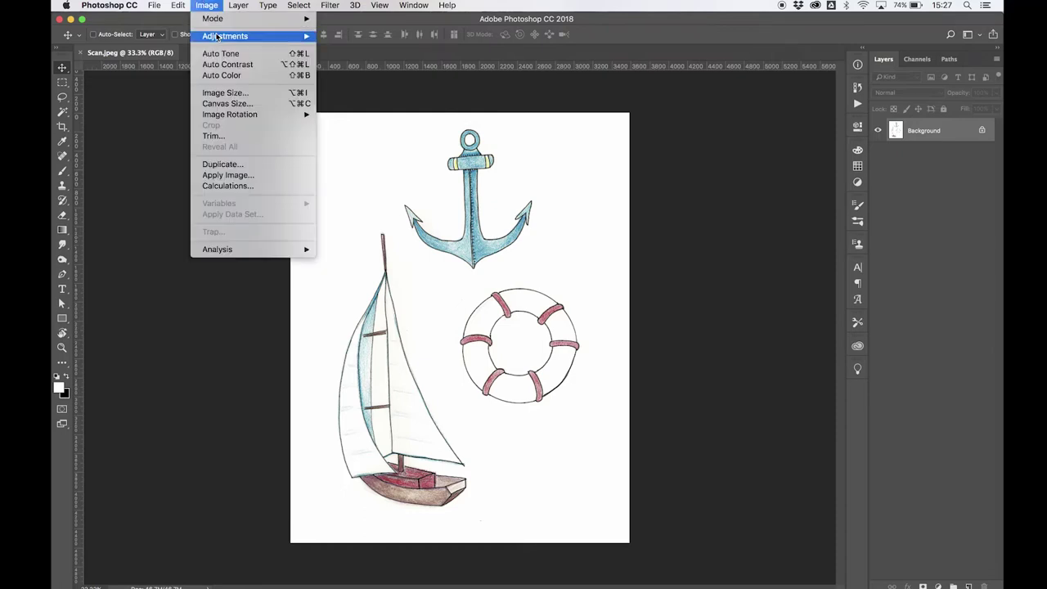
# Replace the off-white paper with pure white #ffffff at Lightness +1 using Replace Color.
pyautogui.moveTo(219, 37)
pyautogui.click(402, 281)
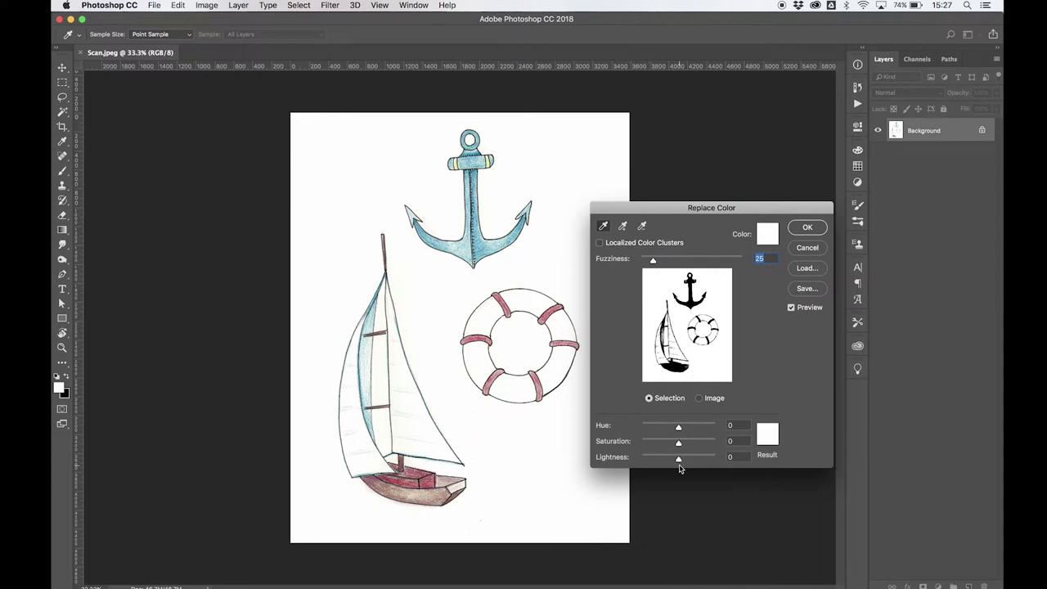
pyautogui.moveTo(679, 461); pyautogui.dragTo(679, 461)
pyautogui.click(766, 435)
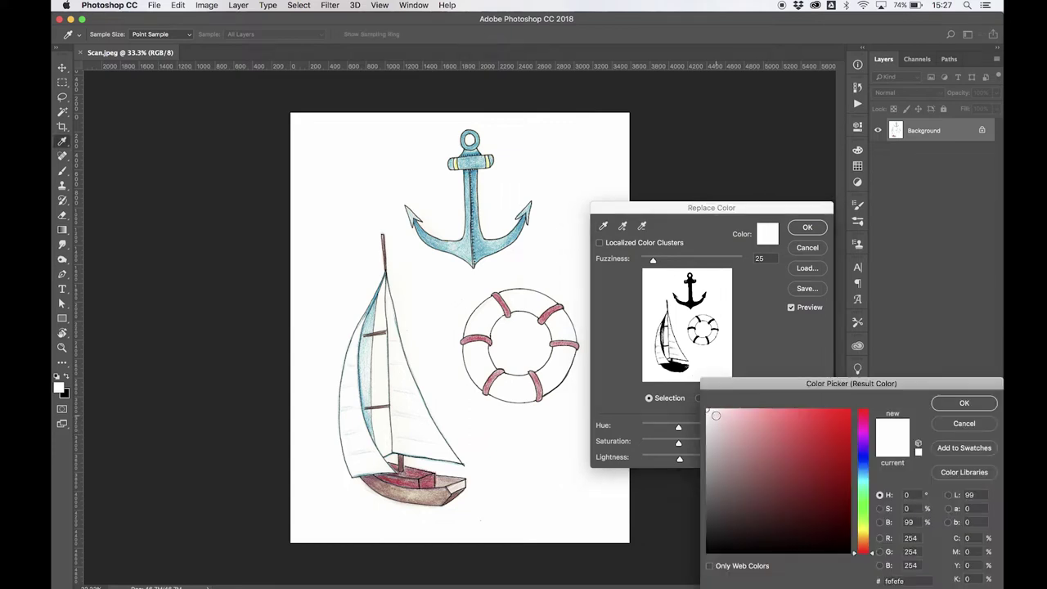
pyautogui.moveTo(711, 412); pyautogui.dragTo(677, 381)
pyautogui.click(964, 402)
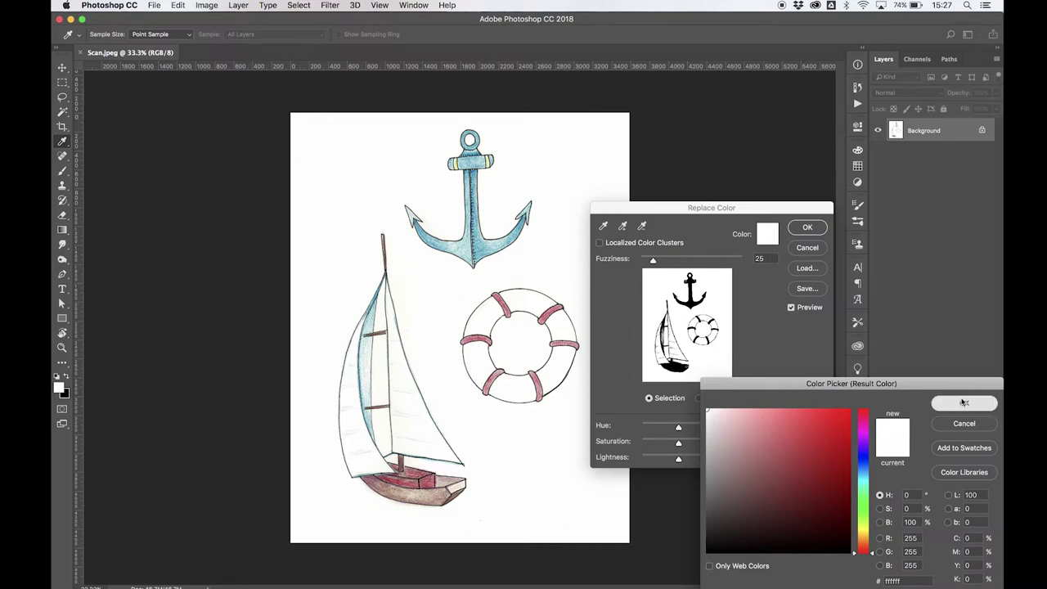
pyautogui.click(806, 230)
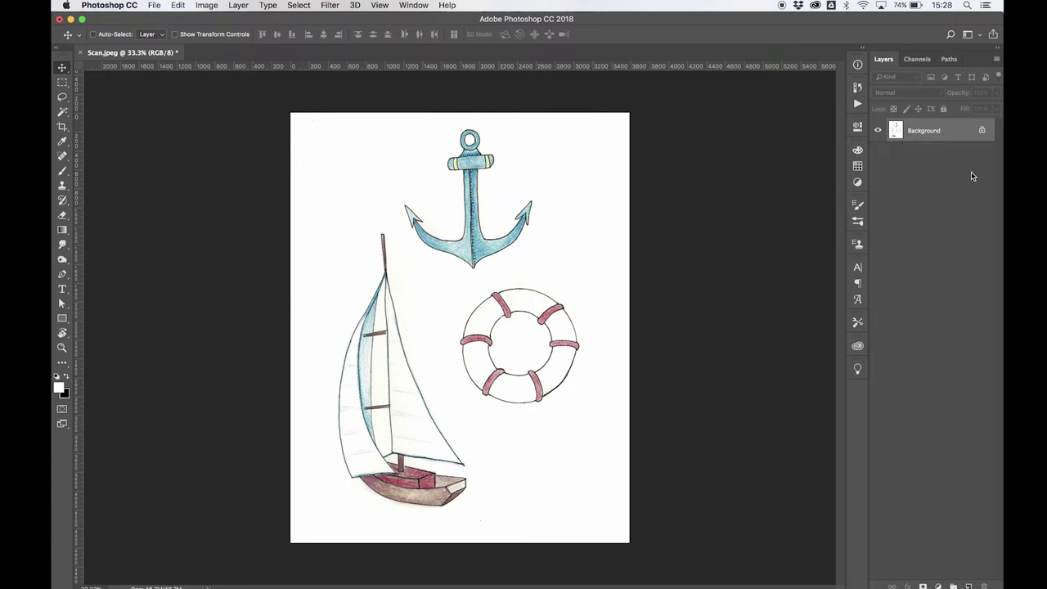
# Unlock the Background and lasso-copy the sailboat with a white margin onto new Layer 1.
pyautogui.click(983, 131)
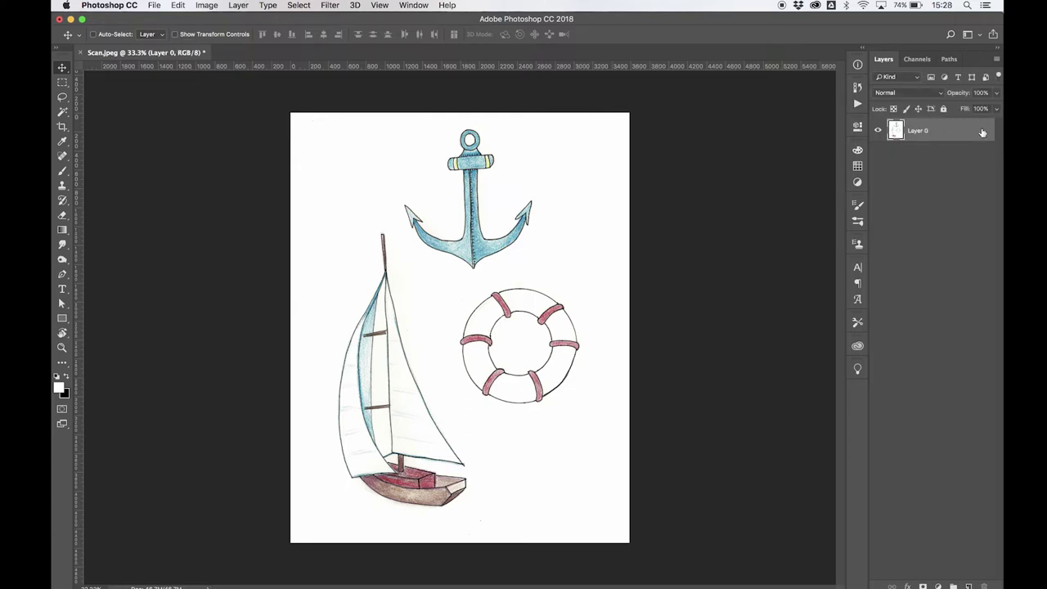
pyautogui.click(63, 98)
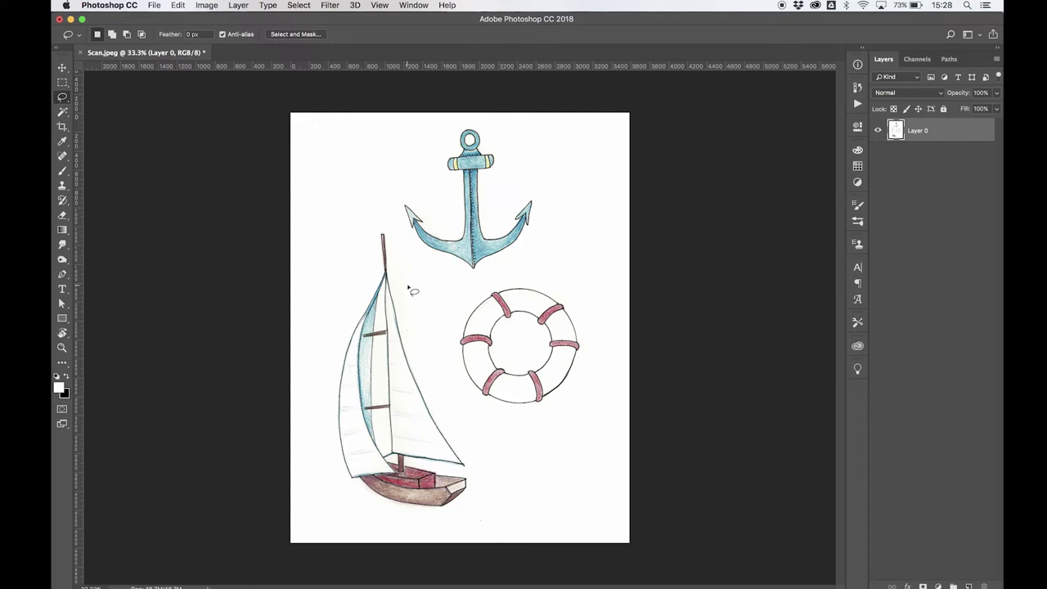
pyautogui.press('super+equal')
pyautogui.scroll(-3, 396, 270)
pyautogui.hscroll(-2, 397, 270)
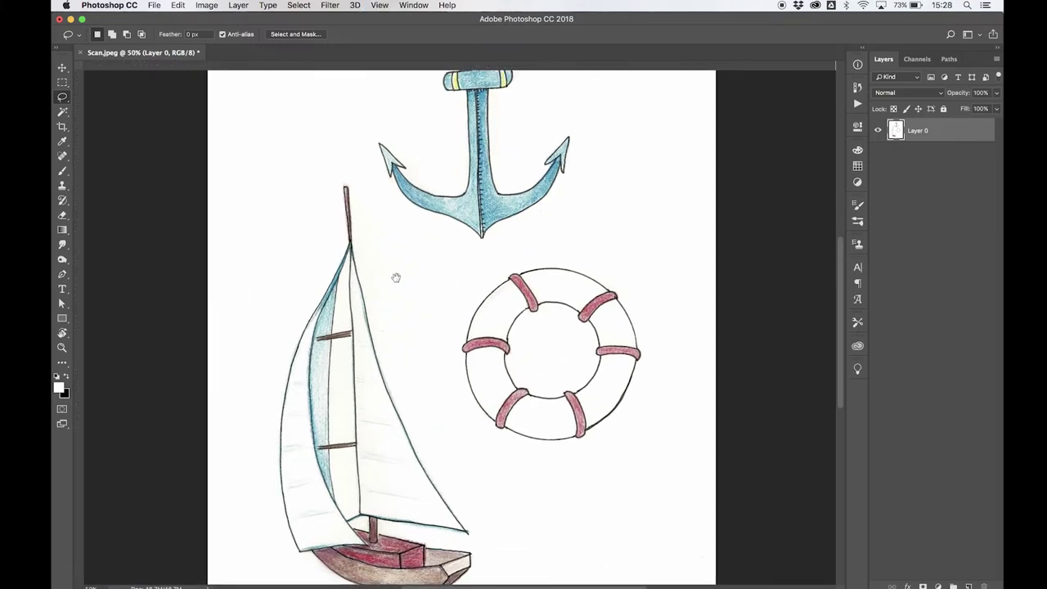
pyautogui.press('super+r')
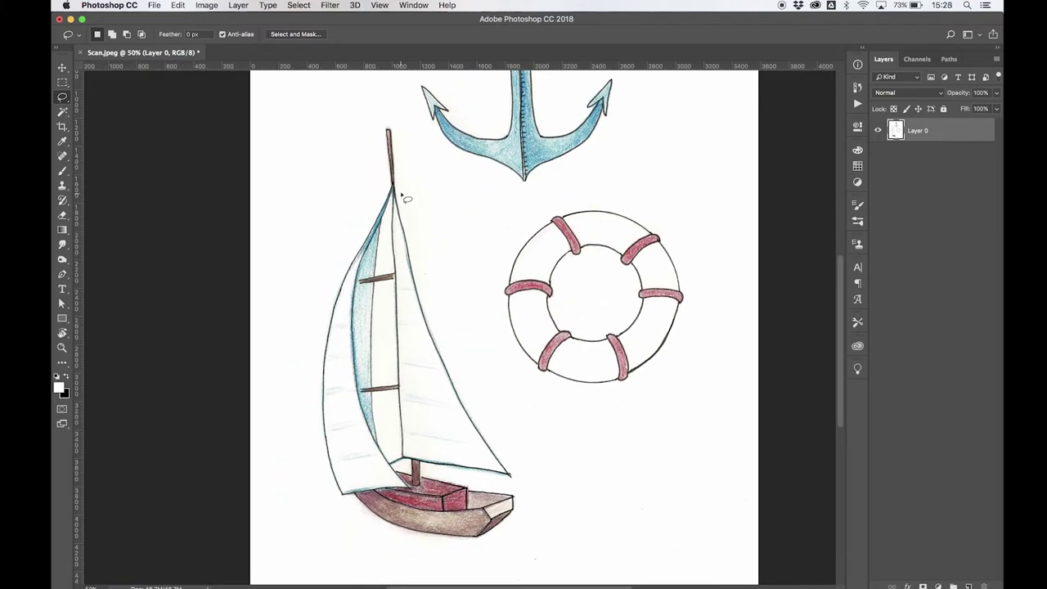
pyautogui.moveTo(400, 194)
pyautogui.mouseDown()
pyautogui.moveTo(385, 121)
pyautogui.moveTo(381, 201)
pyautogui.moveTo(336, 297)
pyautogui.moveTo(316, 381)
pyautogui.moveTo(320, 458)
pyautogui.moveTo(338, 505)
pyautogui.moveTo(405, 540)
pyautogui.moveTo(464, 548)
pyautogui.moveTo(508, 532)
pyautogui.moveTo(522, 488)
pyautogui.moveTo(453, 364)
pyautogui.moveTo(406, 198)
pyautogui.mouseUp()
pyautogui.press('super+j')
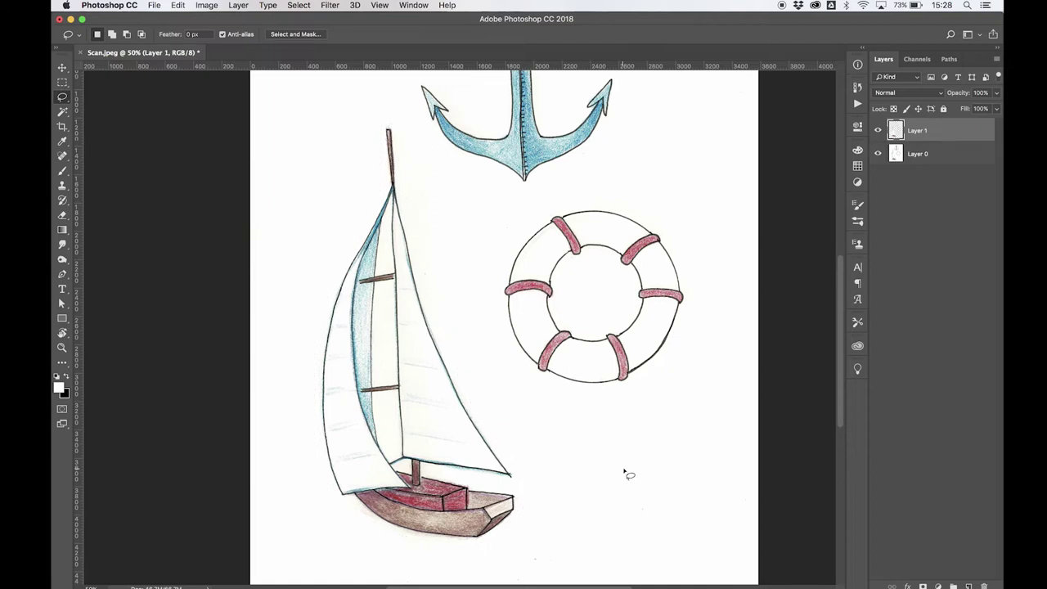
# Check the sailboat layer, then copy the lasso-selected lifebuoy from Layer 0 onto its own layer.
pyautogui.click(877, 155)
pyautogui.click(879, 133)
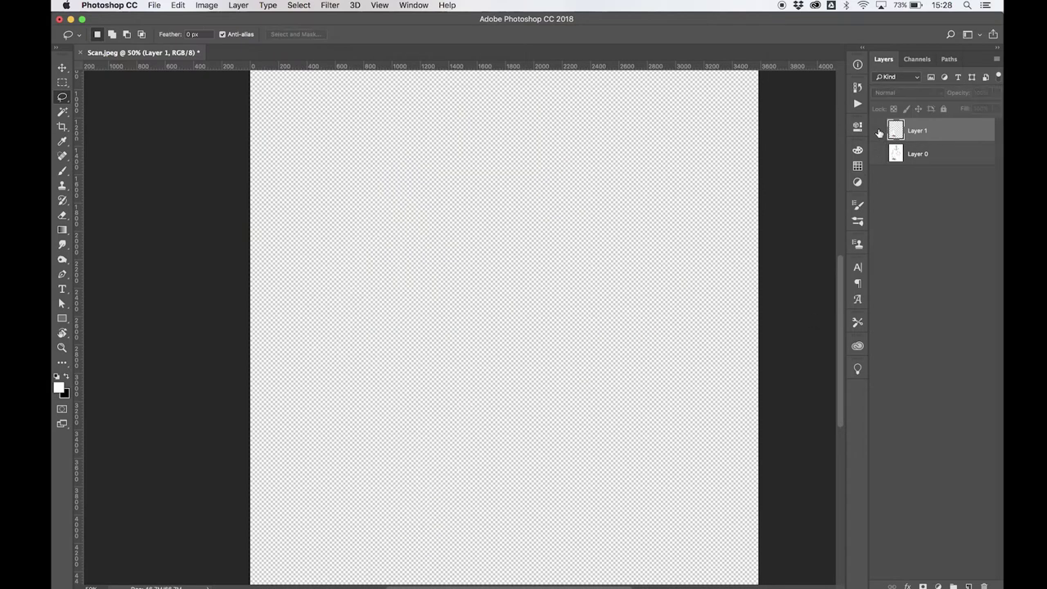
pyautogui.click(879, 132)
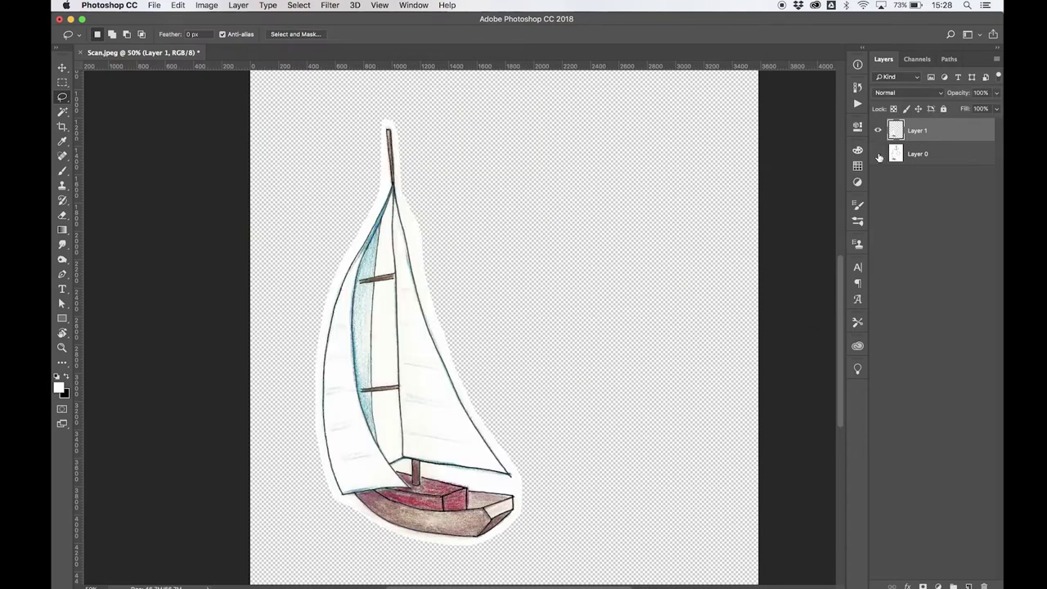
pyautogui.click(879, 155)
pyautogui.click(940, 157)
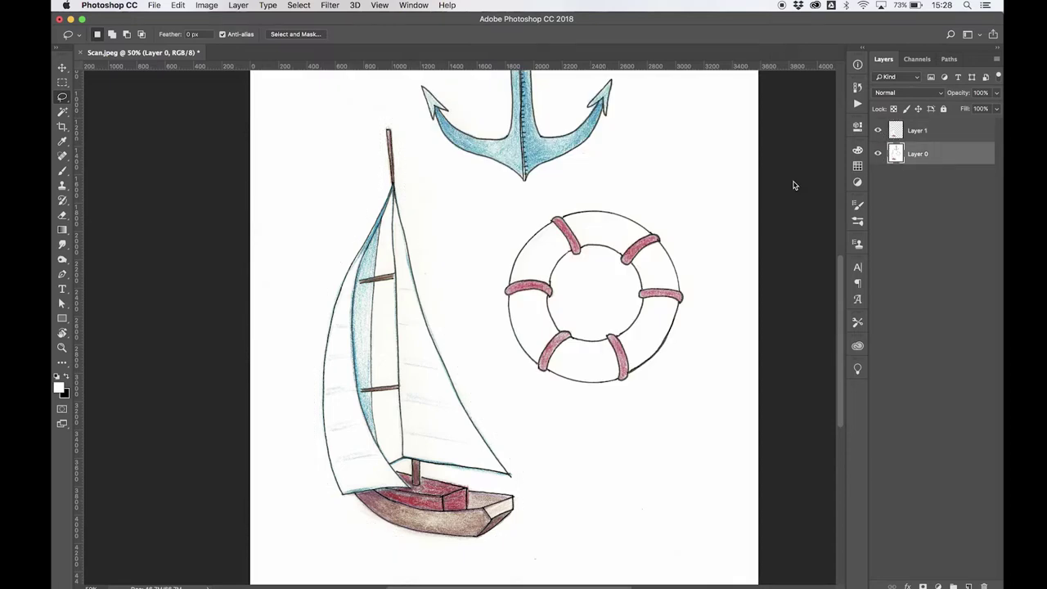
pyautogui.moveTo(582, 207)
pyautogui.mouseDown()
pyautogui.moveTo(522, 233)
pyautogui.moveTo(498, 305)
pyautogui.moveTo(524, 363)
pyautogui.moveTo(557, 385)
pyautogui.moveTo(608, 392)
pyautogui.moveTo(666, 362)
pyautogui.moveTo(684, 337)
pyautogui.moveTo(690, 290)
pyautogui.moveTo(662, 226)
pyautogui.moveTo(577, 207)
pyautogui.mouseUp()
pyautogui.press('super+c')
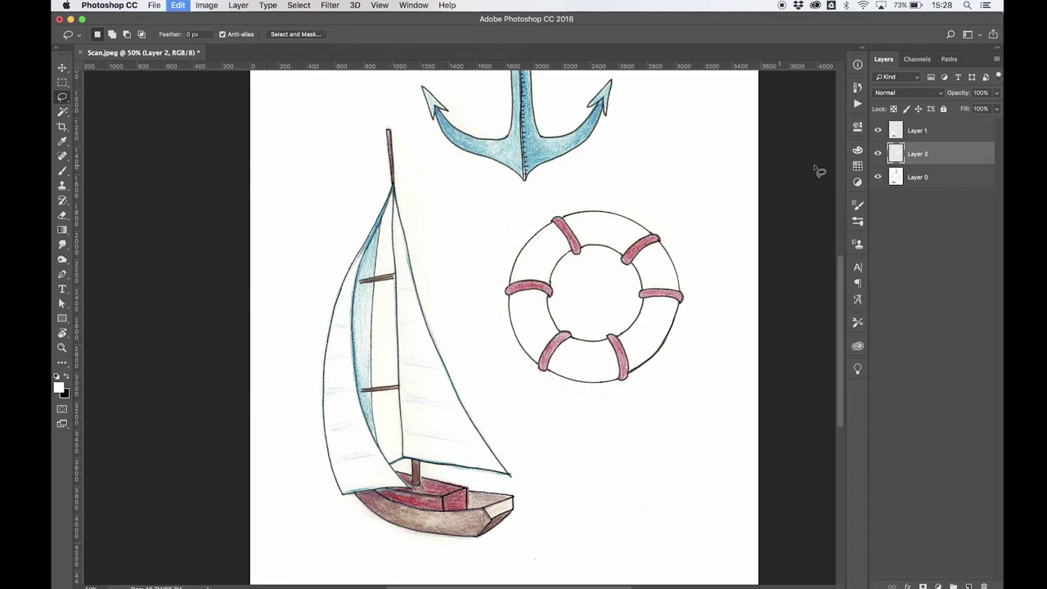
pyautogui.press('super+v')
# Copy the anchor onto its own layer and hide the original scan Layer 0.
pyautogui.scroll(5, 568, 191)
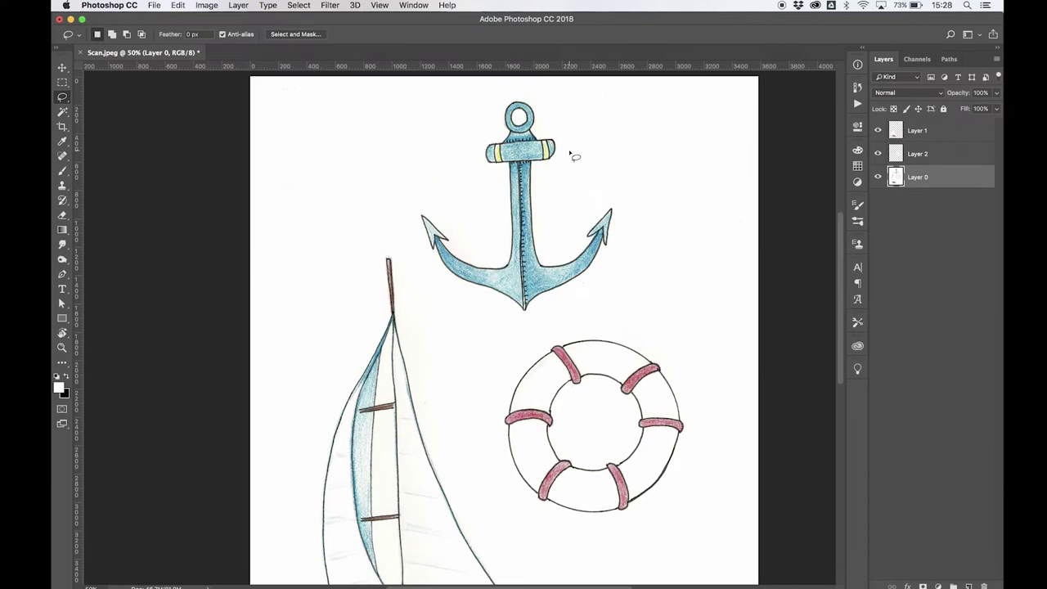
pyautogui.moveTo(570, 154)
pyautogui.mouseDown()
pyautogui.moveTo(535, 103)
pyautogui.moveTo(516, 94)
pyautogui.moveTo(497, 103)
pyautogui.moveTo(465, 179)
pyautogui.moveTo(416, 216)
pyautogui.moveTo(438, 273)
pyautogui.moveTo(531, 327)
pyautogui.moveTo(590, 290)
pyautogui.moveTo(619, 264)
pyautogui.moveTo(627, 231)
pyautogui.moveTo(625, 195)
pyautogui.moveTo(582, 157)
pyautogui.mouseUp()
pyautogui.press('super+j')
pyautogui.click(878, 201)
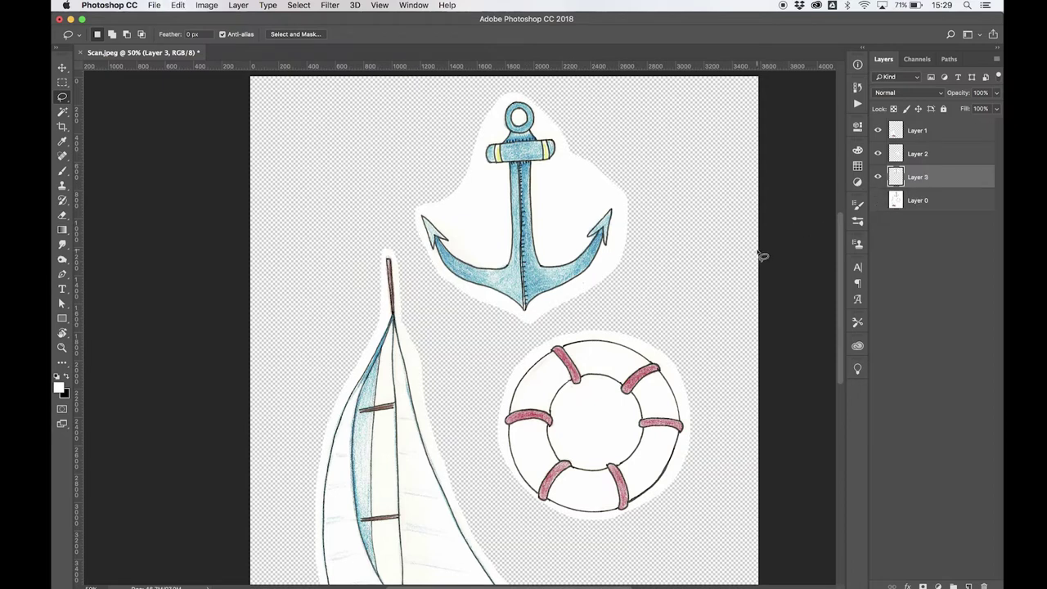
pyautogui.scroll(-2, 760, 253)
pyautogui.click(878, 153)
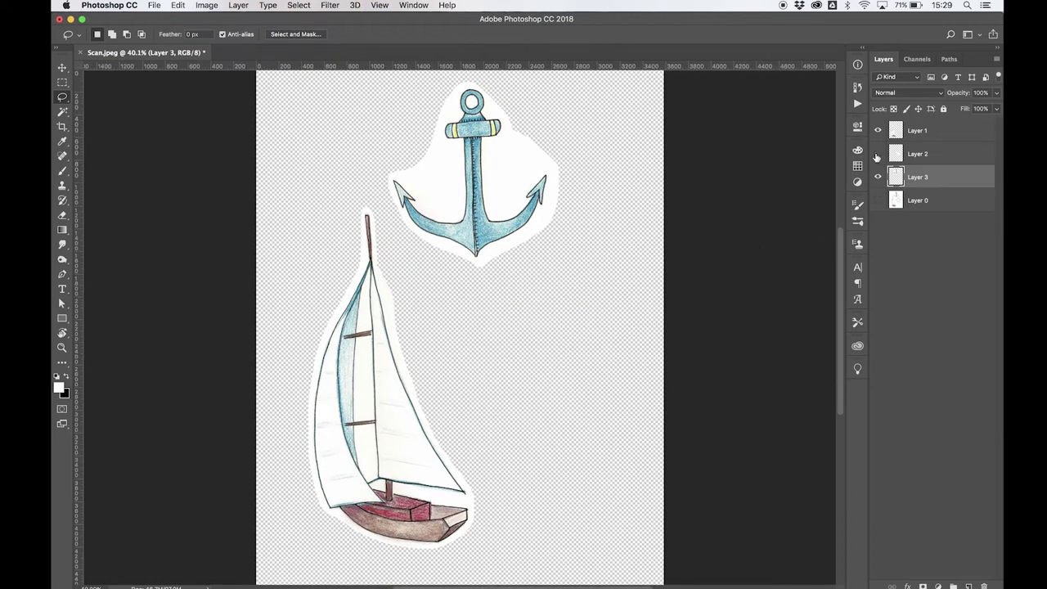
pyautogui.click(878, 153)
pyautogui.click(878, 130)
pyautogui.click(878, 130)
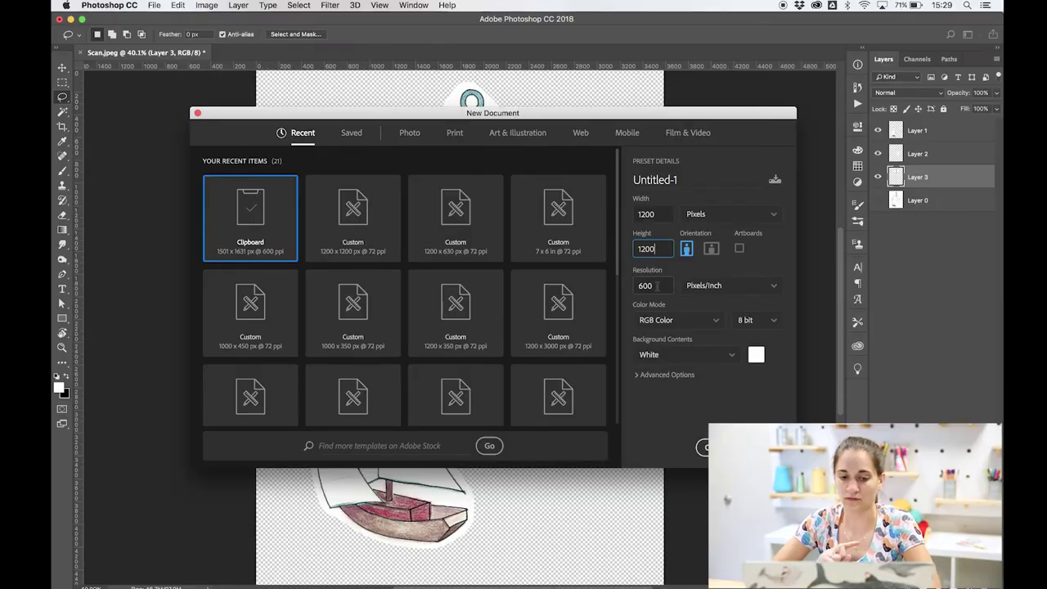
# Create a blank 1200 × 1200 px document at 150 ppi resolution.
pyautogui.click(657, 286)
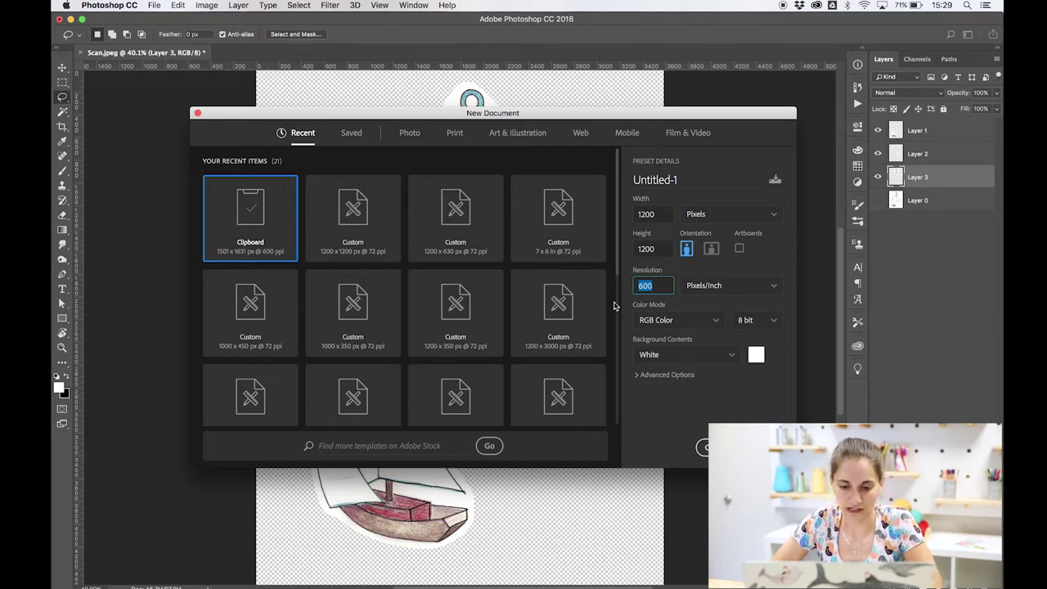
pyautogui.write('150')
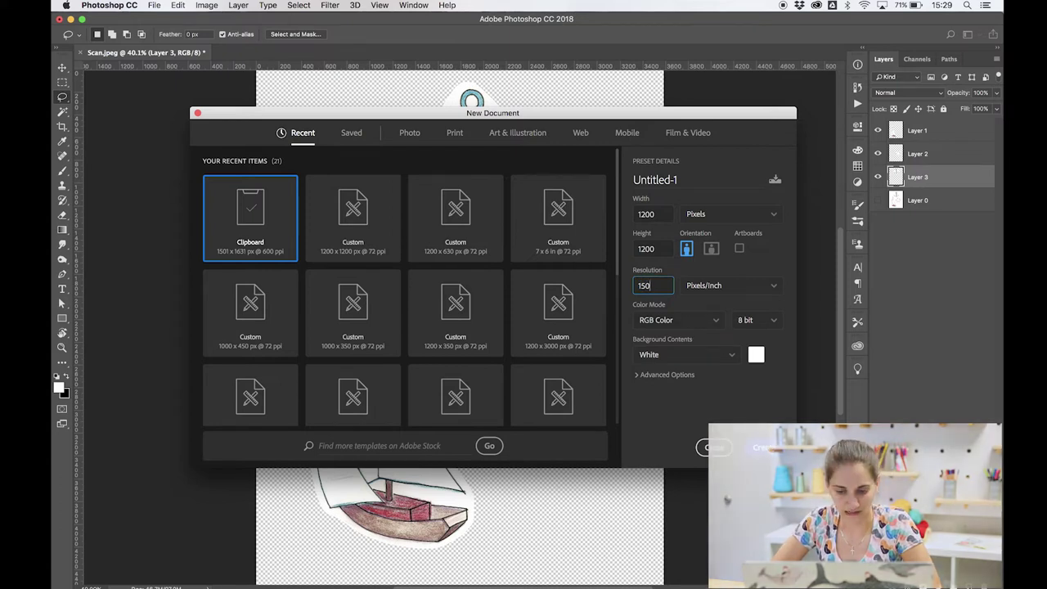
pyautogui.click(770, 449)
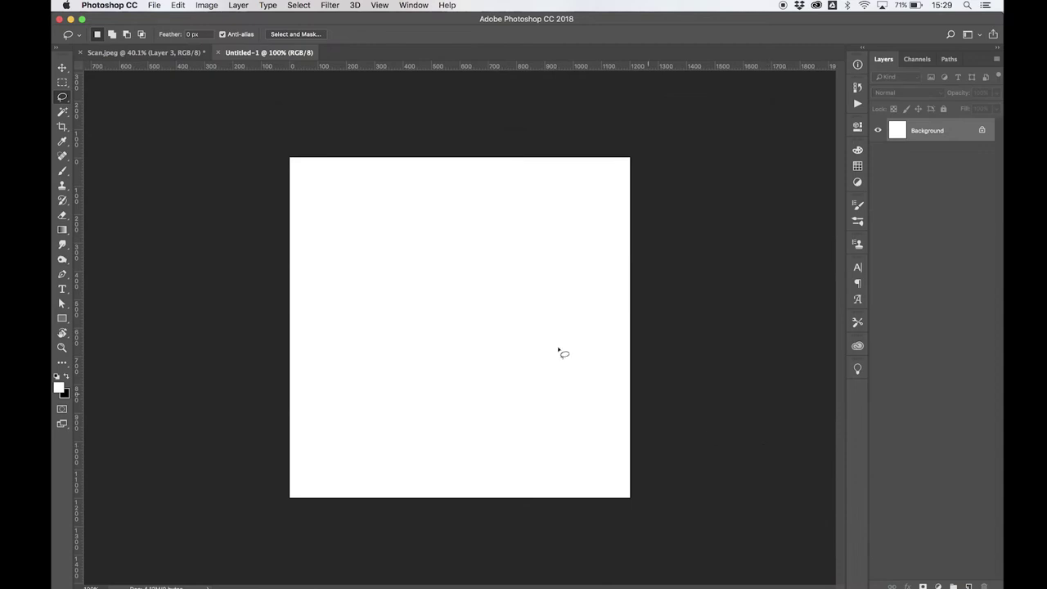
# Drag Layers 1–3 (sailboat, anchor, lifebuoy) from Scan.jpeg onto the Untitled-1 canvas.
pyautogui.press('v')
pyautogui.click(168, 51)
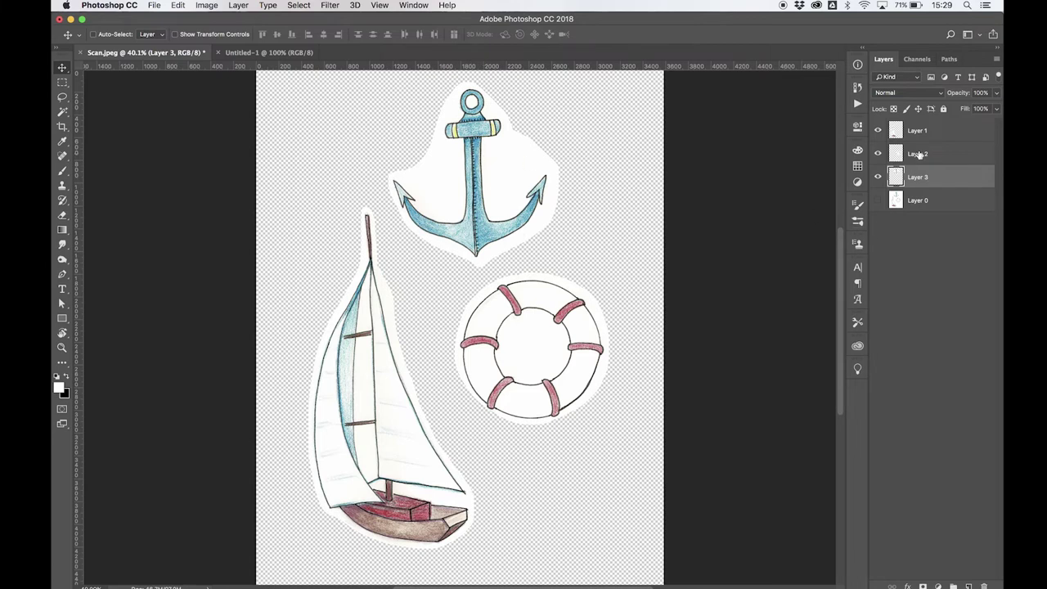
pyautogui.keyDown('shift'); pyautogui.click(952, 133); pyautogui.keyUp('shift')
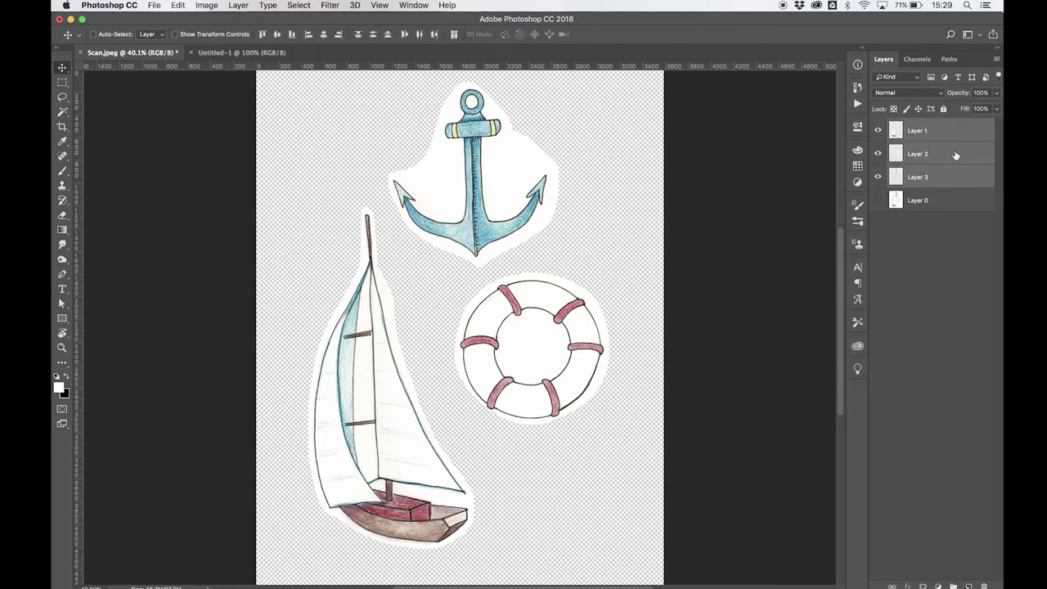
pyautogui.click(924, 186)
pyautogui.click(942, 156)
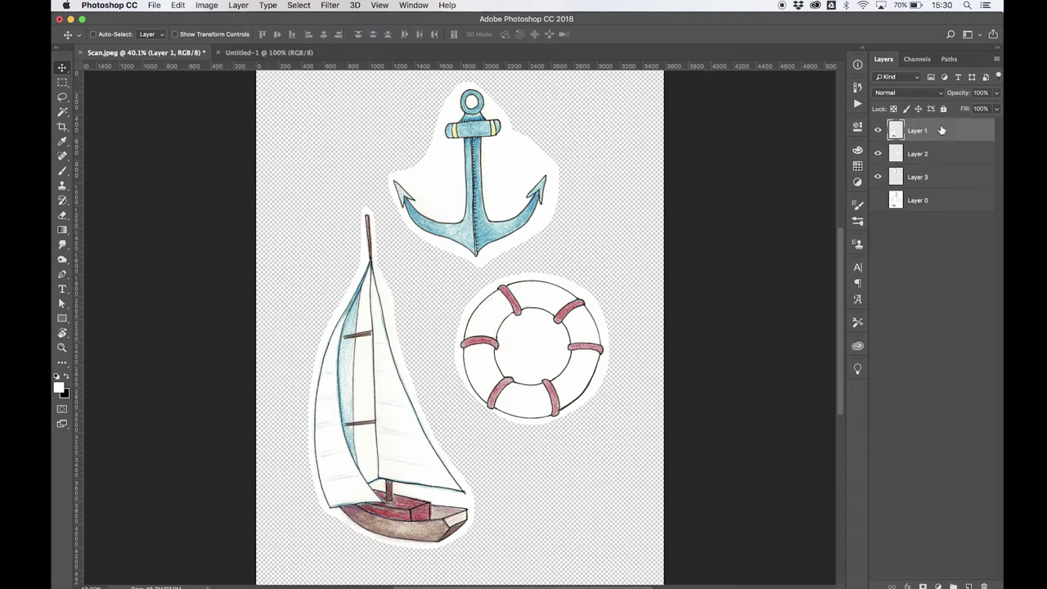
pyautogui.click(252, 52)
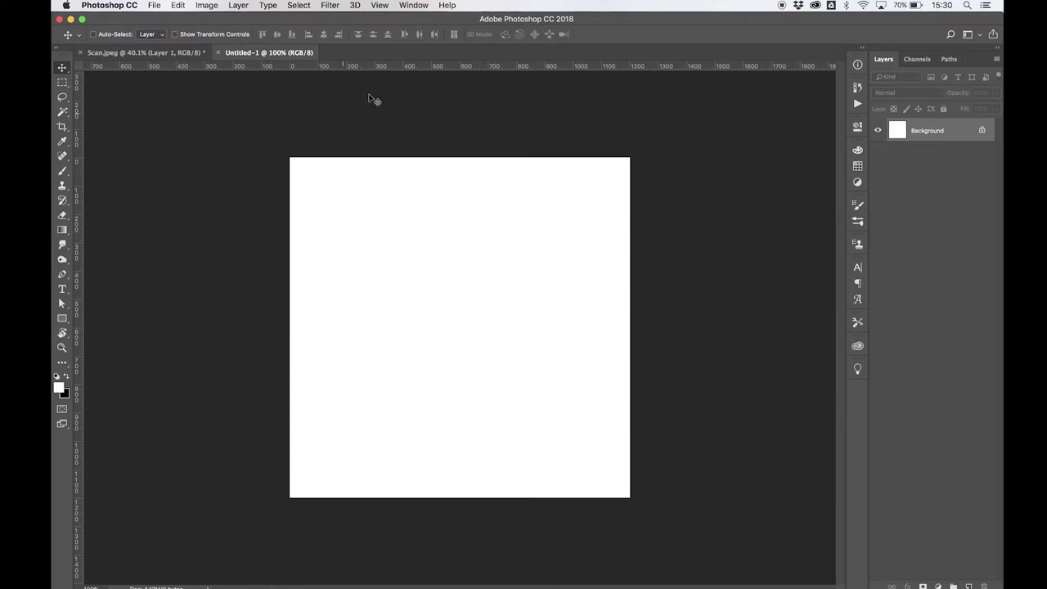
pyautogui.click(169, 54)
pyautogui.keyDown('shift'); pyautogui.click(929, 178); pyautogui.keyUp('shift')
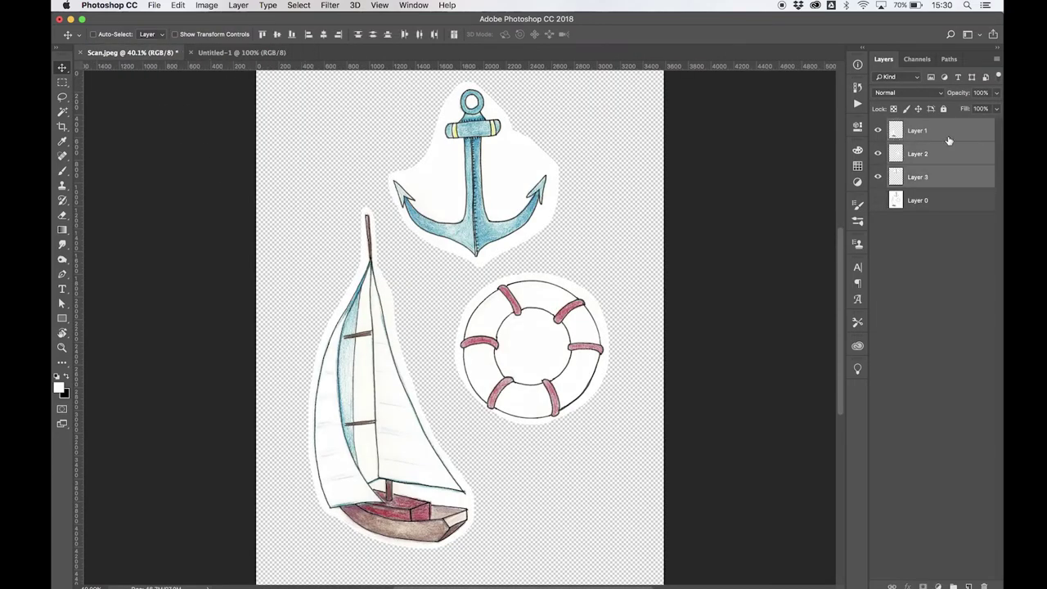
pyautogui.moveTo(949, 141); pyautogui.dragTo(474, 268)
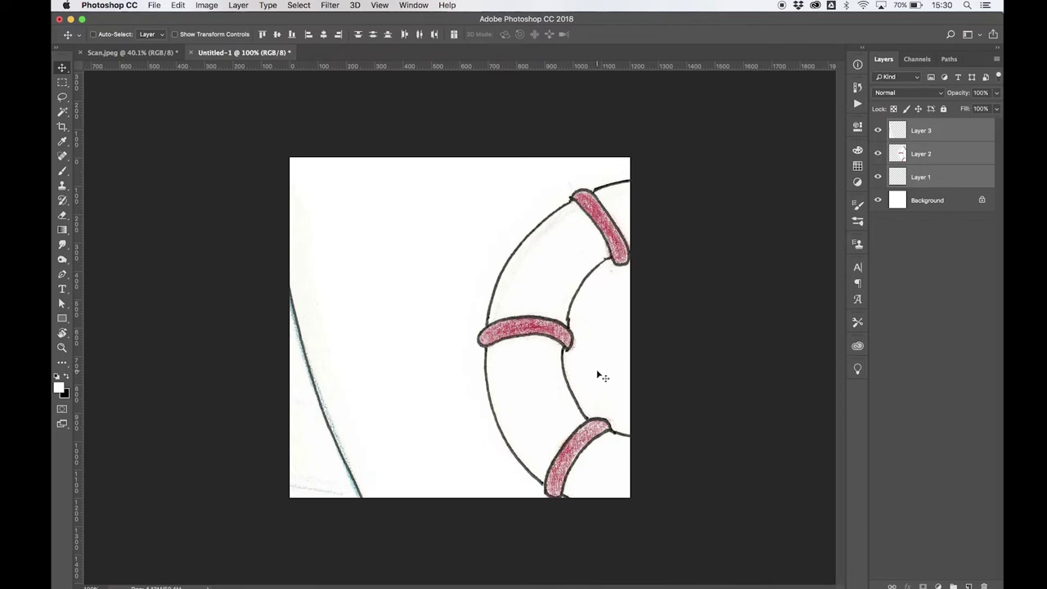
pyautogui.press('super')
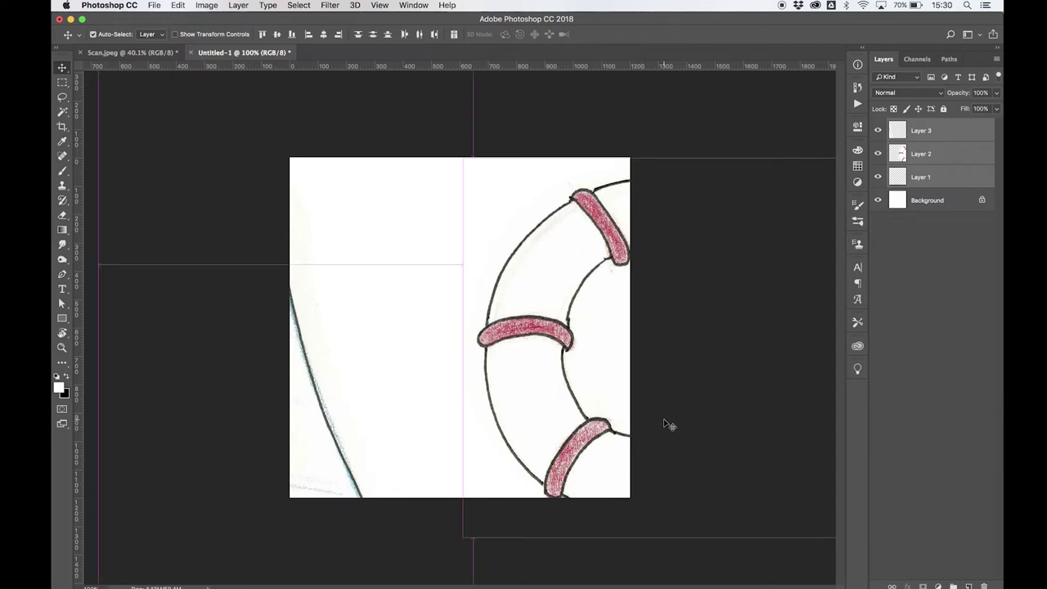
# Free-transform the three drawings down to about 32% and reposition them inside the canvas.
pyautogui.press('super')
pyautogui.press('super+t')
pyautogui.press('super+minus')
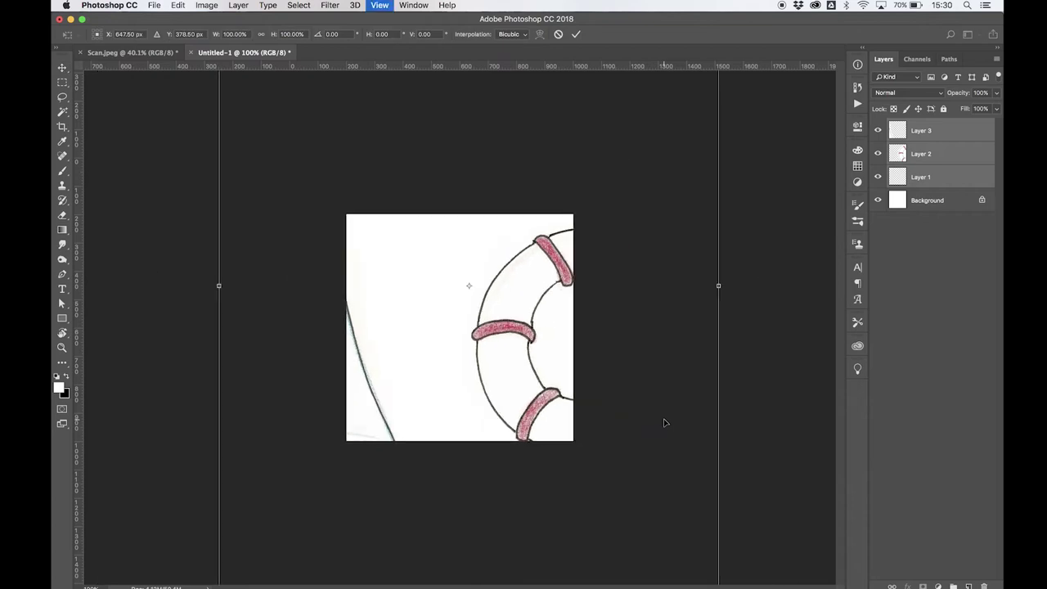
pyautogui.press('super+minus')
pyautogui.moveTo(604, 272); pyautogui.dragTo(603, 368)
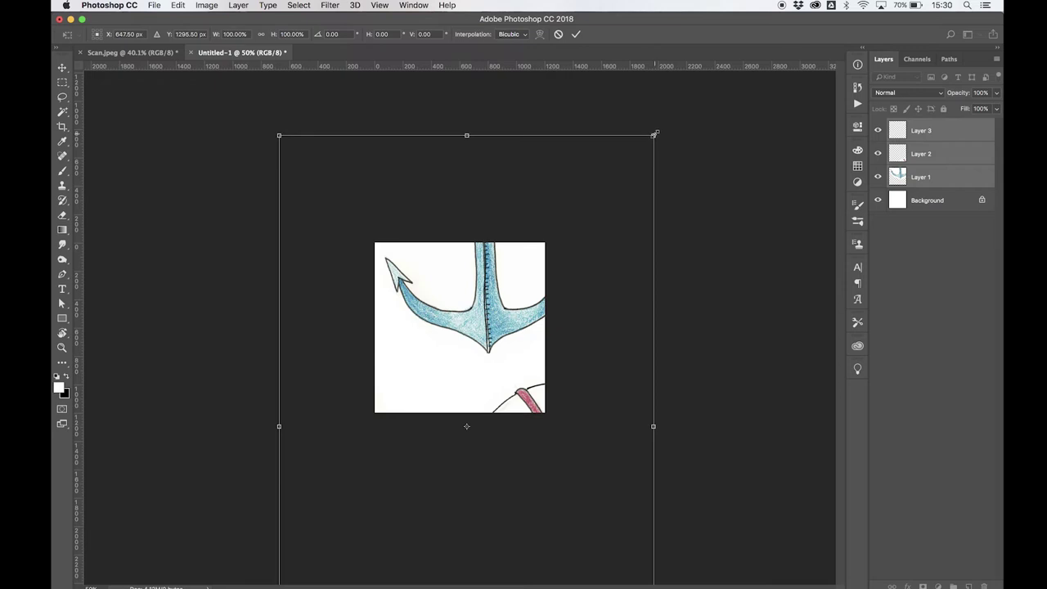
pyautogui.moveTo(654, 133); pyautogui.dragTo(484, 286)
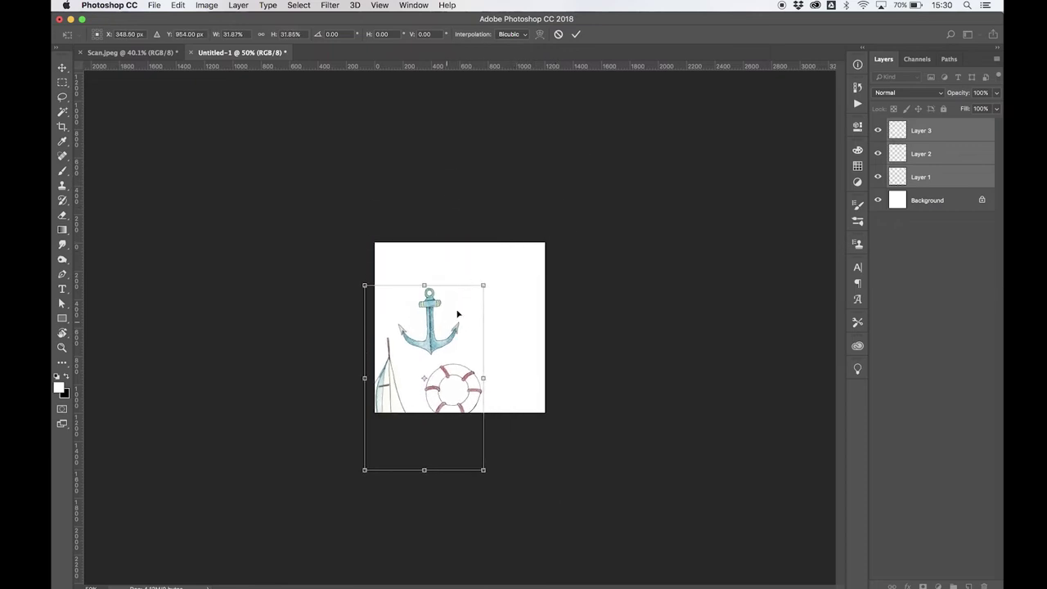
pyautogui.moveTo(458, 319); pyautogui.dragTo(519, 244)
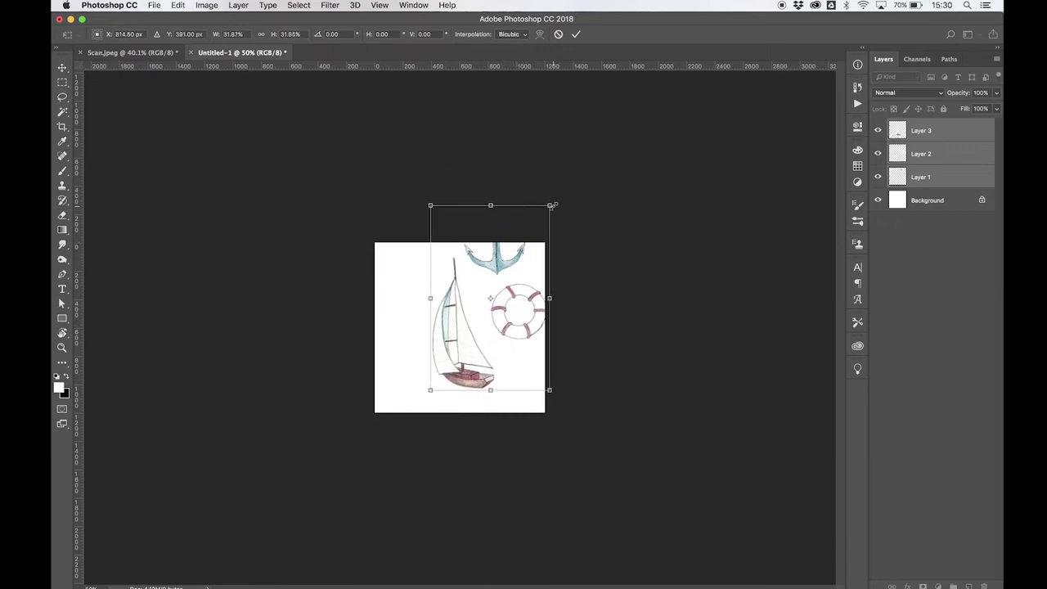
pyautogui.moveTo(552, 206); pyautogui.dragTo(536, 223)
pyautogui.press('Return')
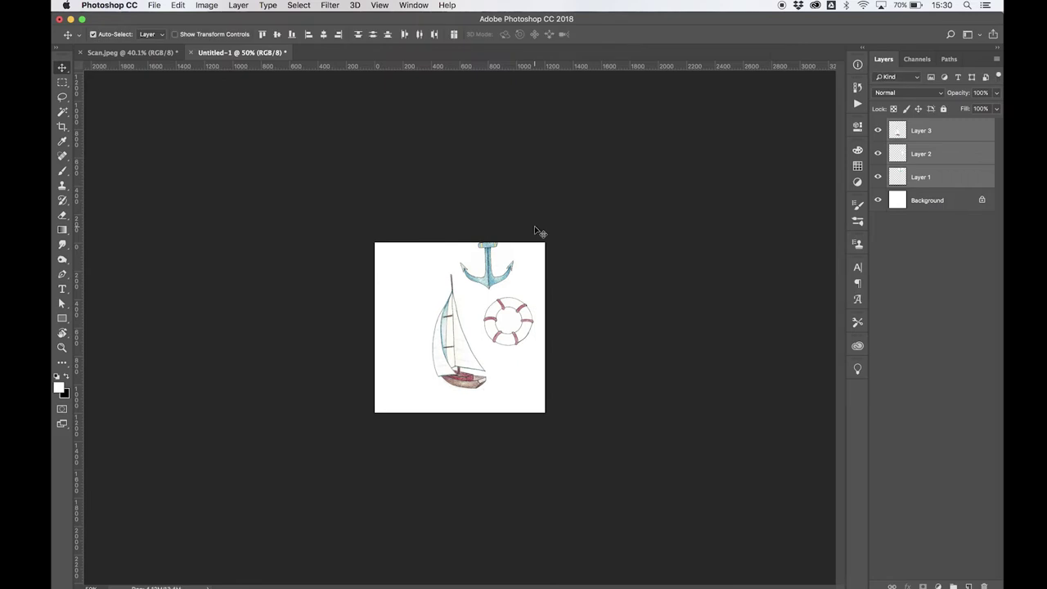
pyautogui.press('super+equal')
pyautogui.press('super+equal')
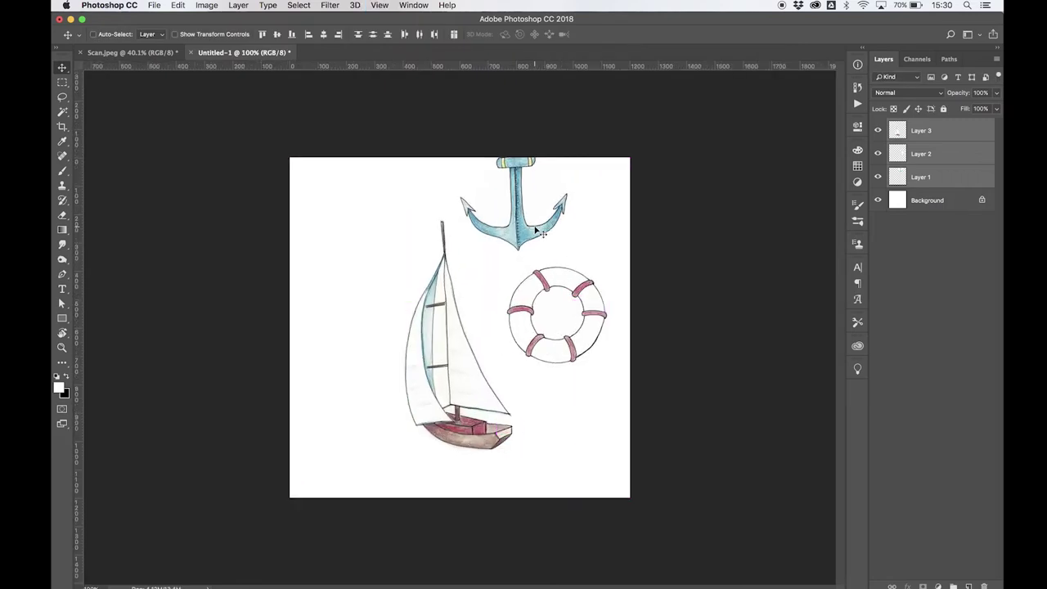
# Hide the life ring and anchor layers and rename Layer 3 to Boat and Layer 2 to Raft.
pyautogui.click(878, 154)
pyautogui.click(879, 177)
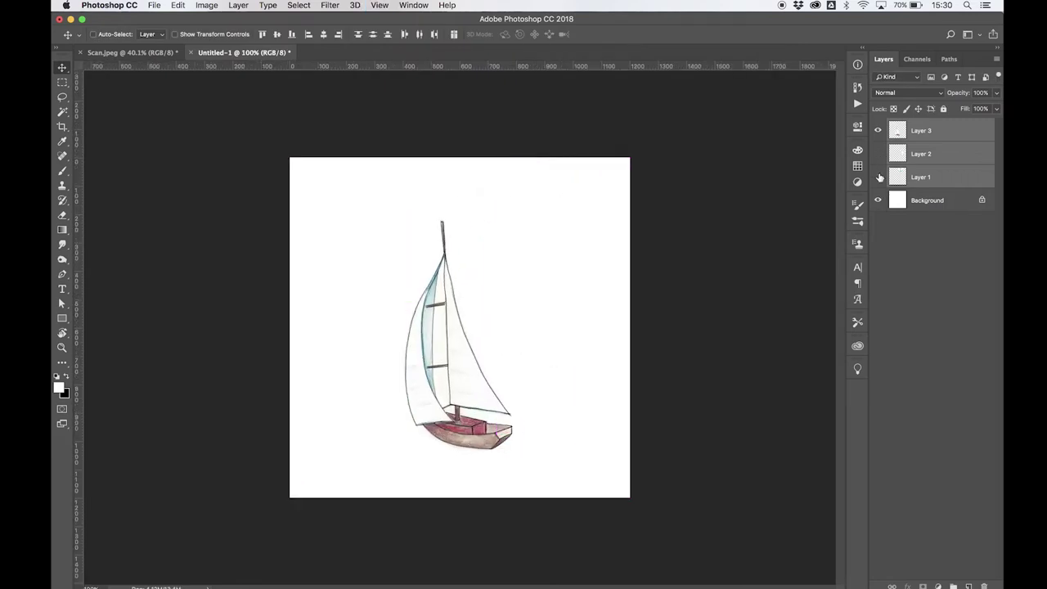
pyautogui.doubleClick(922, 130)
pyautogui.write('B')
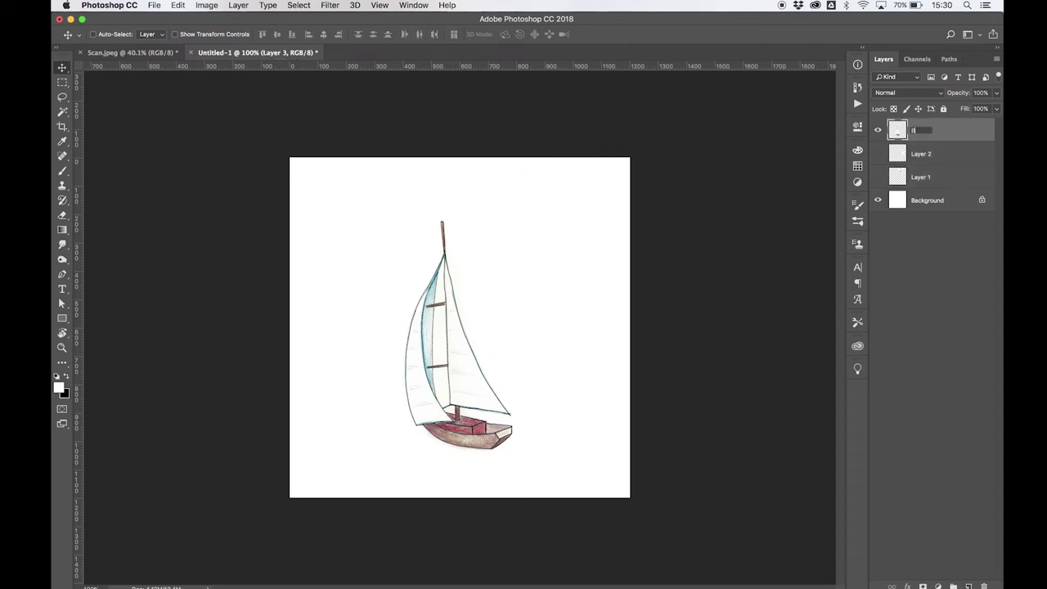
pyautogui.write('oat')
pyautogui.press('Return')
pyautogui.doubleClick(921, 154)
pyautogui.write('Raft')
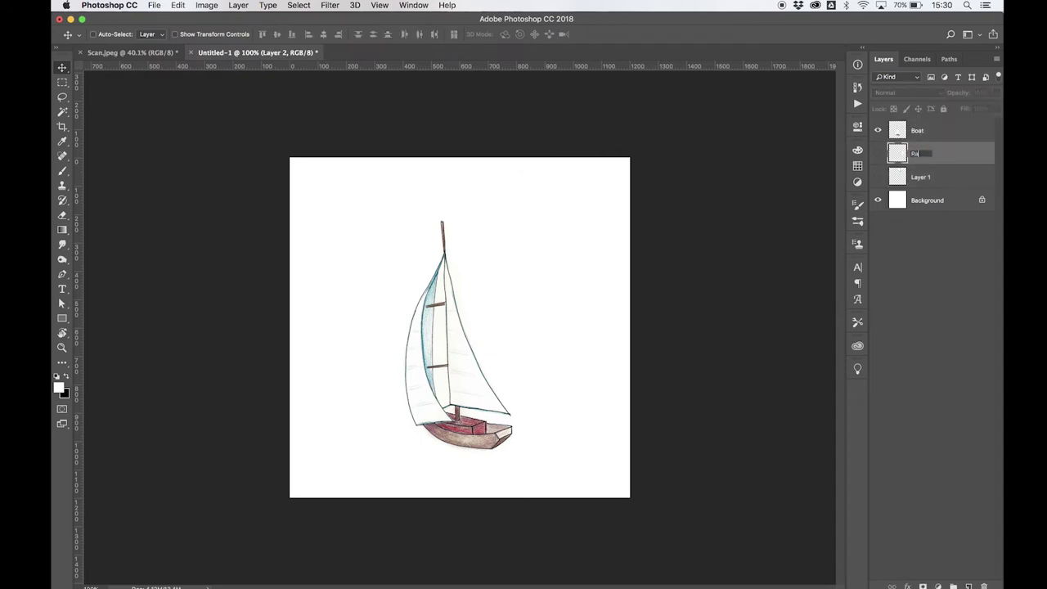
pyautogui.press('Return')
# Rename Layer 1 to Anchor and nudge the sailboat slightly up and right.
pyautogui.doubleClick(920, 178)
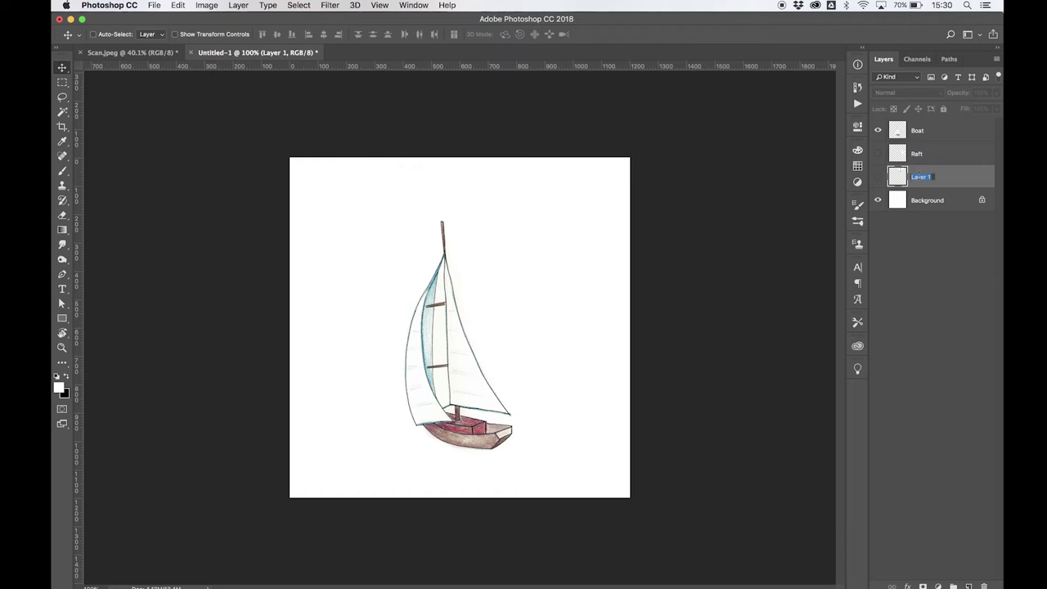
pyautogui.write('Anchor')
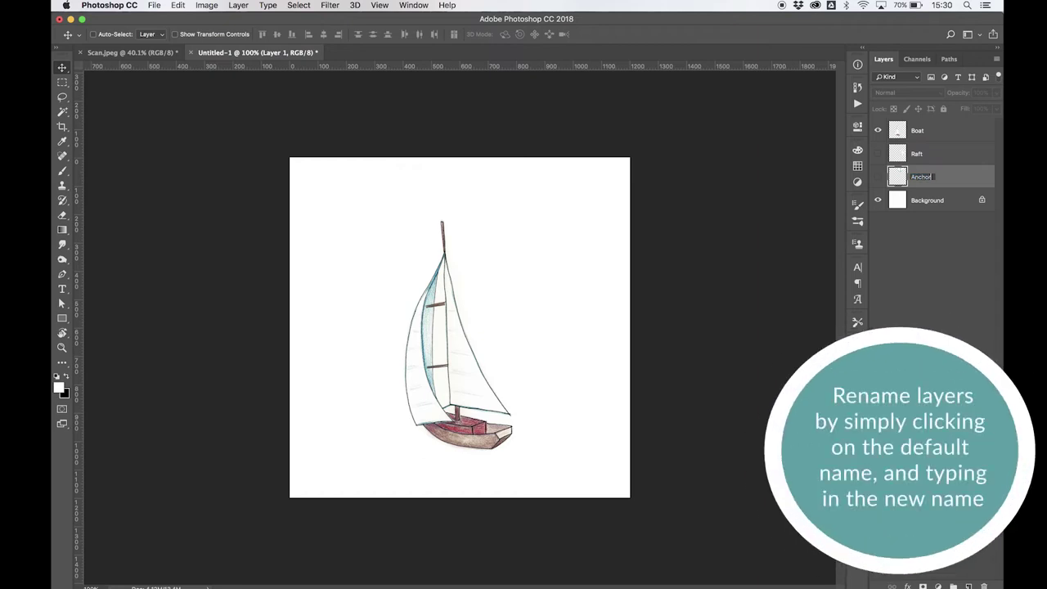
pyautogui.press('Return')
pyautogui.click(924, 131)
pyautogui.moveTo(447, 351); pyautogui.dragTo(458, 327)
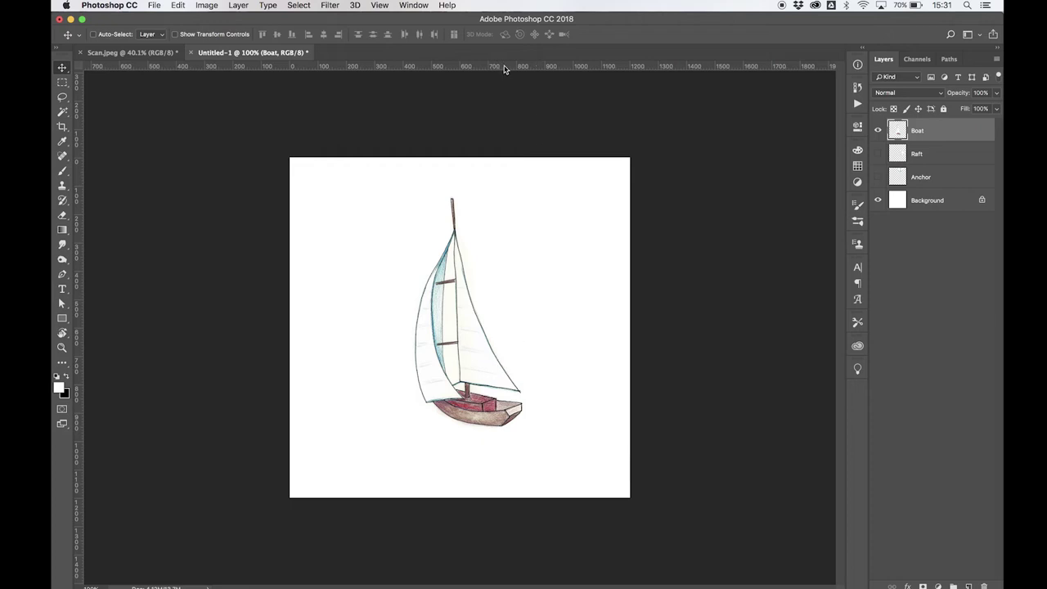
# Snap the sailboat to centre guides at the canvas middle and duplicate it as Boat copy.
pyautogui.moveTo(504, 69); pyautogui.dragTo(496, 327)
pyautogui.moveTo(81, 201); pyautogui.dragTo(460, 237)
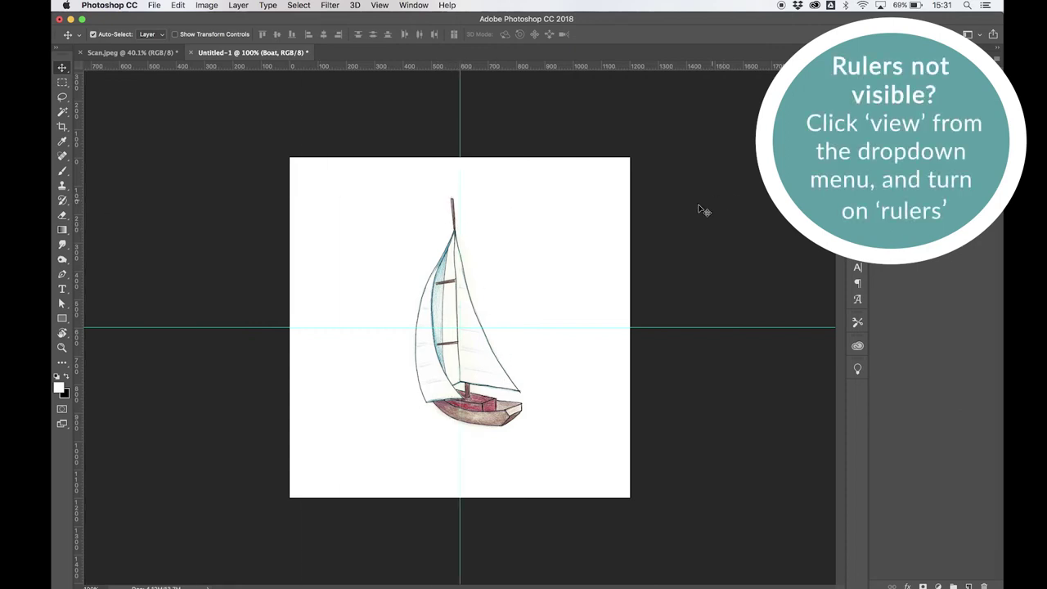
pyautogui.press('super+t')
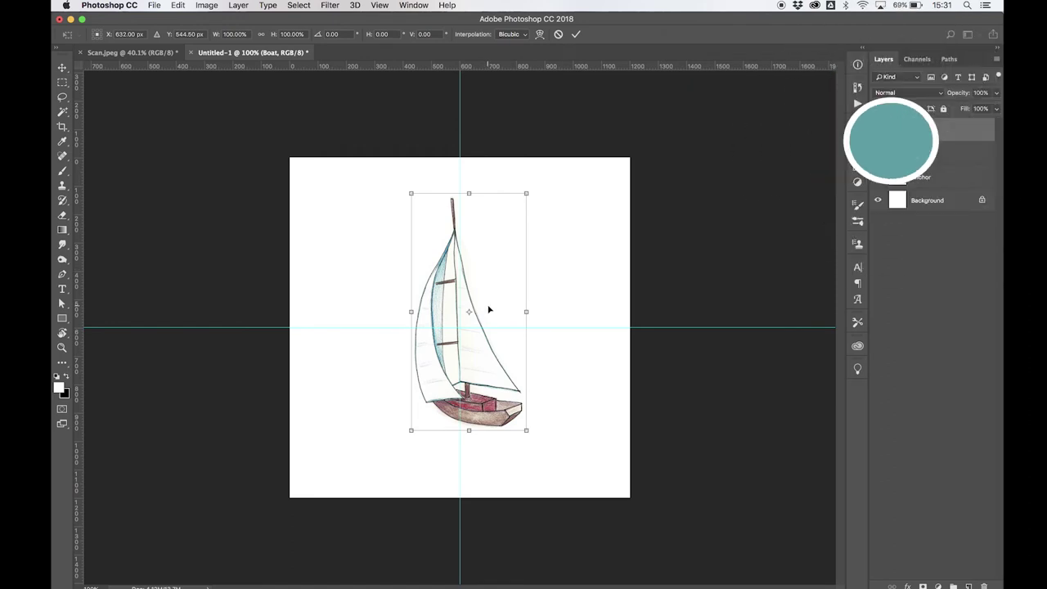
pyautogui.moveTo(490, 340); pyautogui.dragTo(489, 368)
pyautogui.click(488, 368)
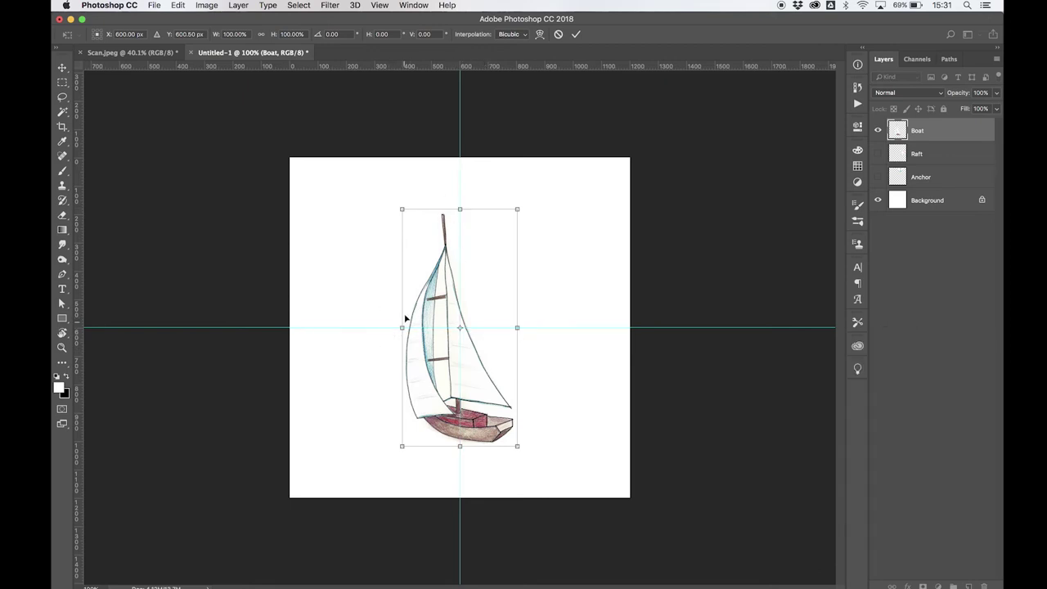
pyautogui.press('Return')
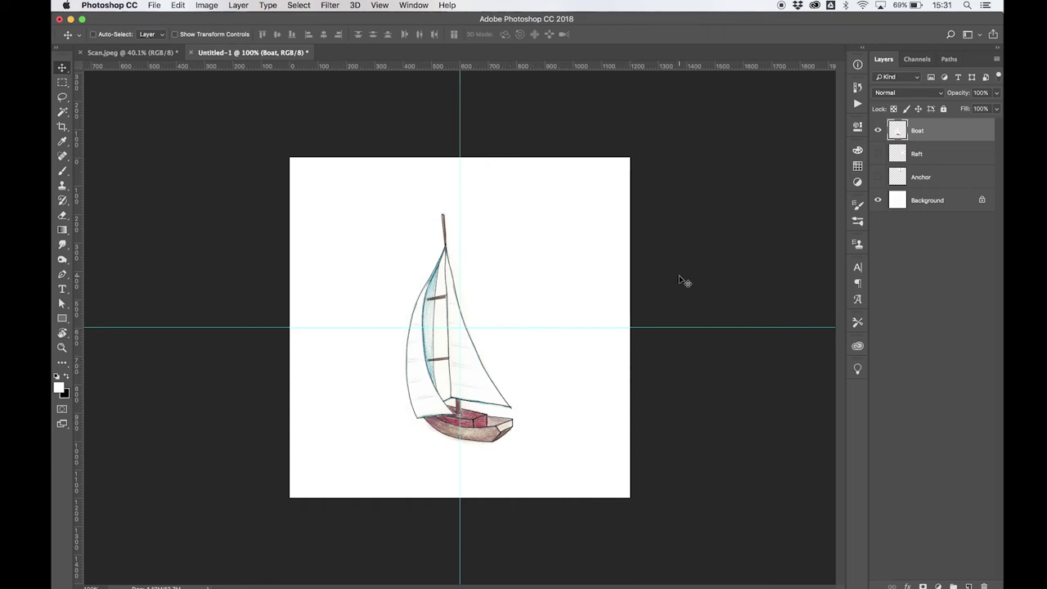
pyautogui.press('super+j')
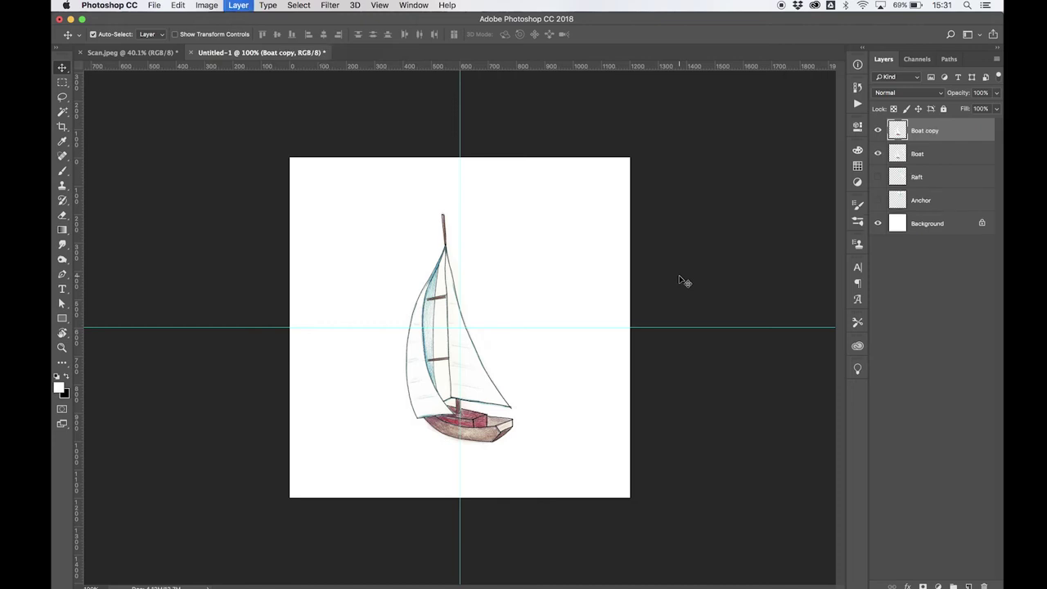
# Apply Filter > Other > Offset of +600 px horizontal and vertical with Wrap Around.
pyautogui.click(329, 5)
pyautogui.moveTo(360, 236)
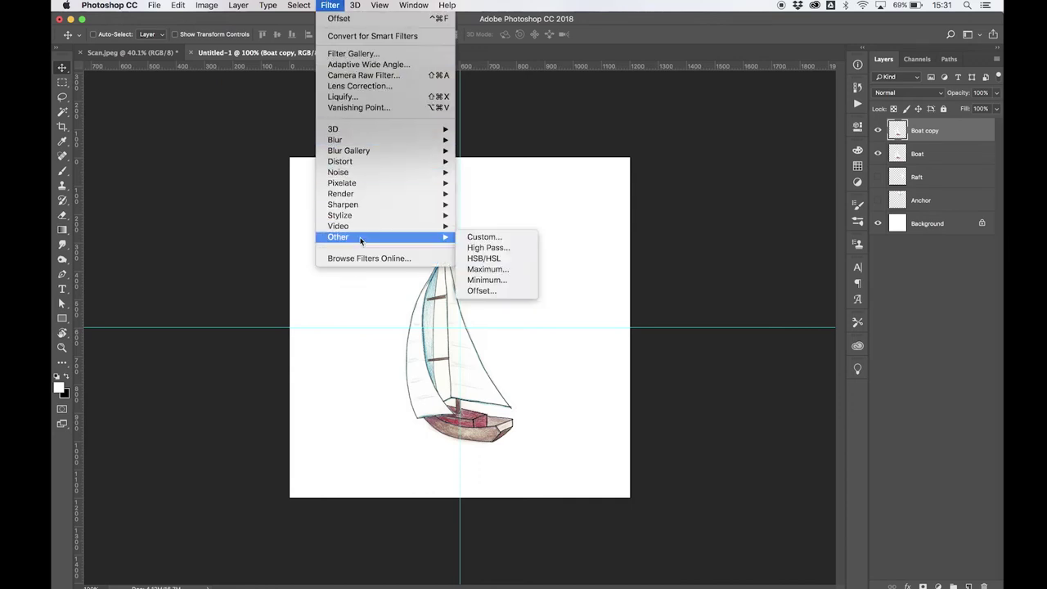
pyautogui.click(521, 291)
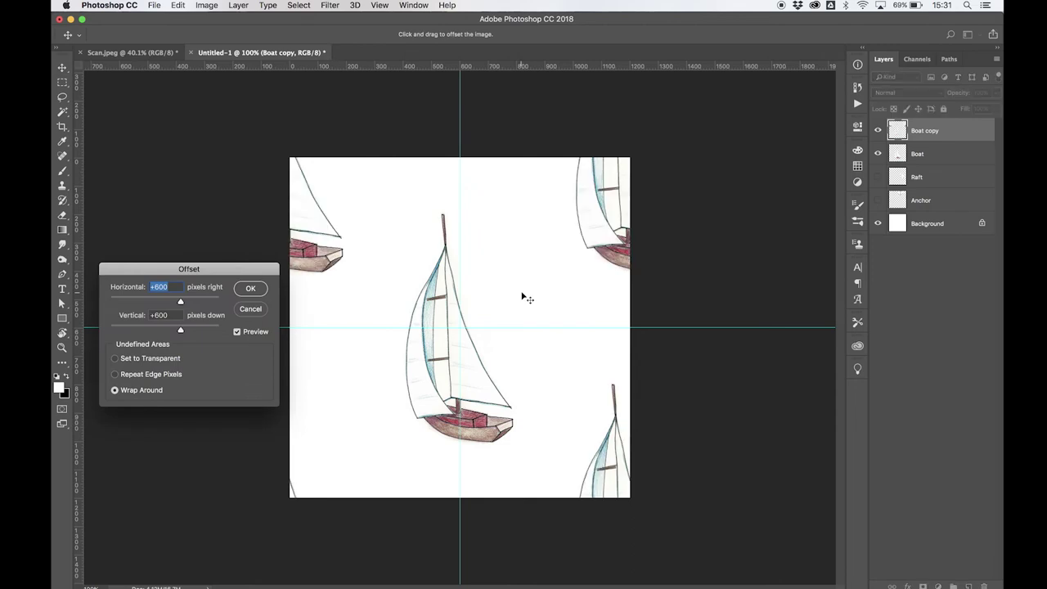
pyautogui.click(161, 288)
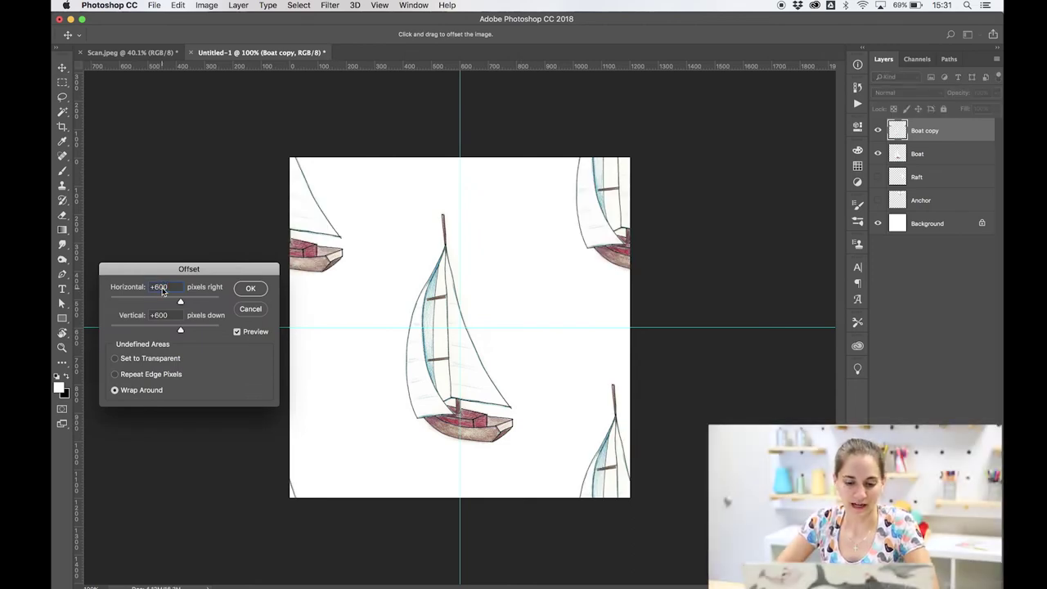
pyautogui.doubleClick(162, 289)
pyautogui.press('Tab')
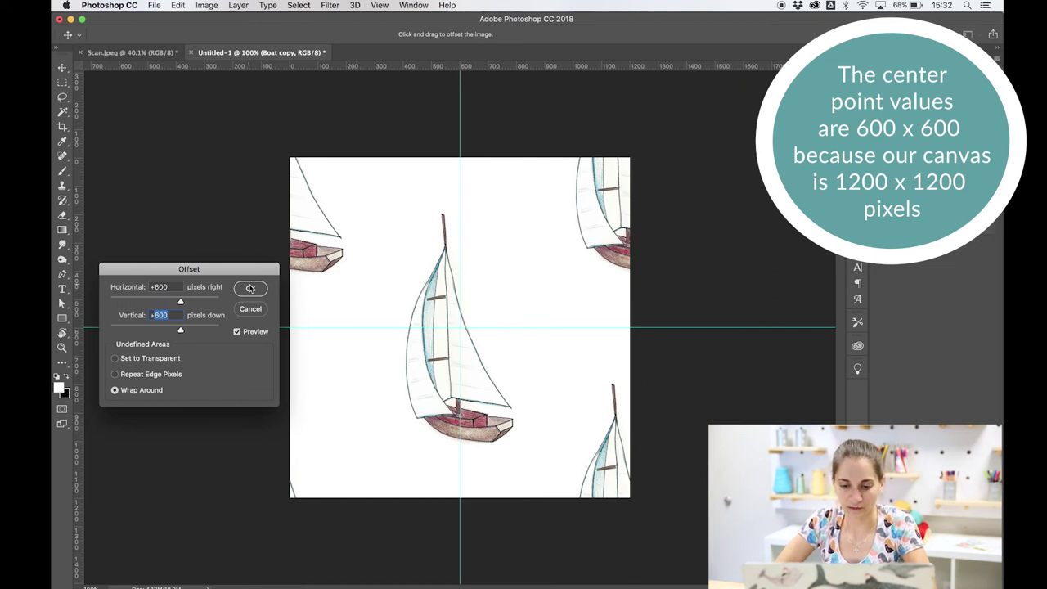
pyautogui.click(250, 289)
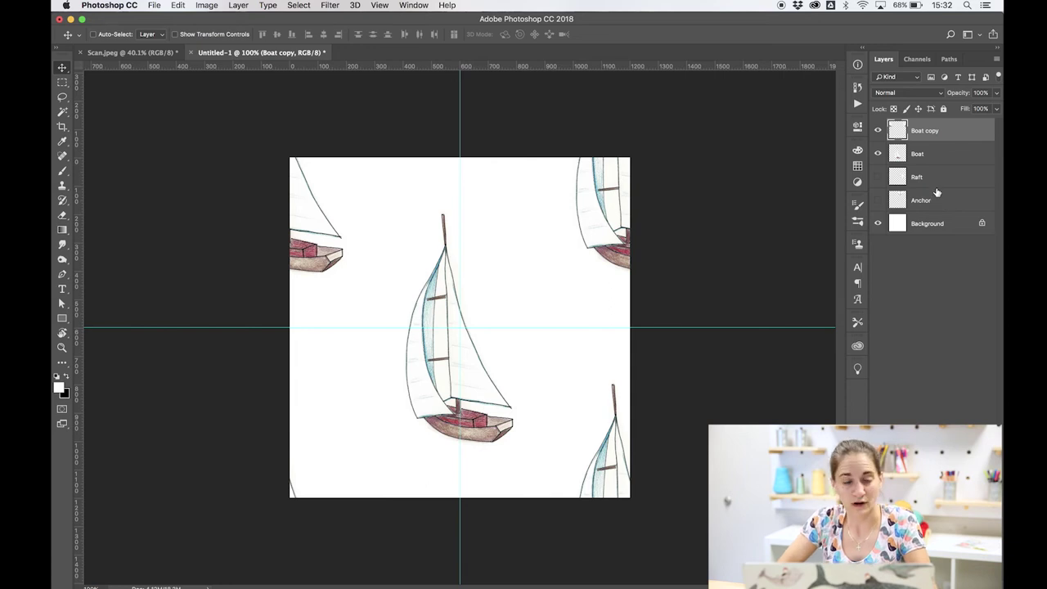
# Show the Raft and Anchor layers and scale both down together with Free Transform.
pyautogui.click(879, 177)
pyautogui.click(879, 201)
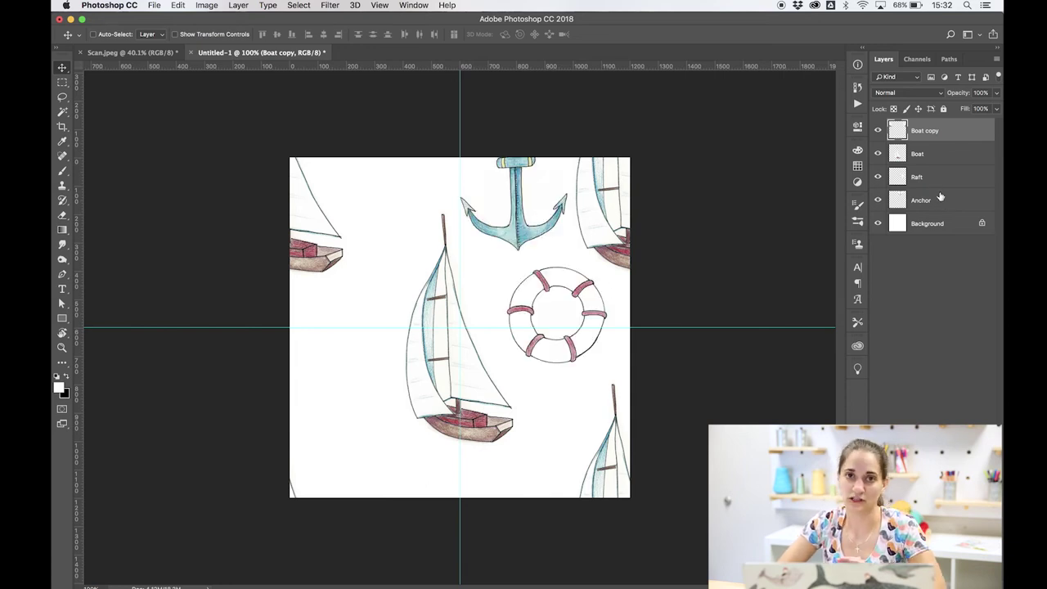
pyautogui.click(939, 198)
pyautogui.keyDown('shift'); pyautogui.click(933, 178); pyautogui.keyUp('shift')
pyautogui.press('super+t')
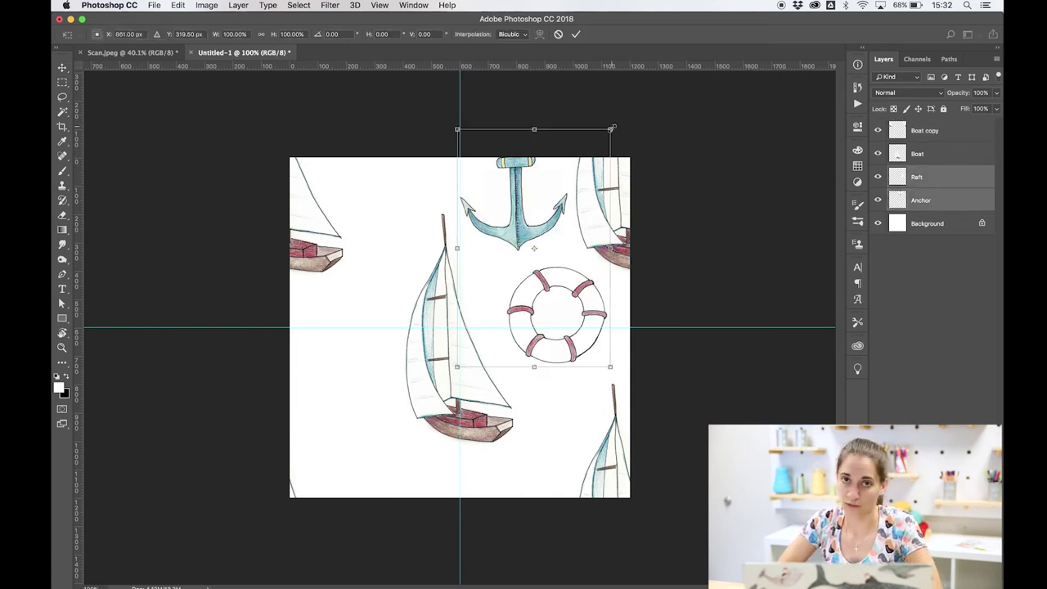
pyautogui.moveTo(611, 129); pyautogui.dragTo(576, 183)
pyautogui.press('Return')
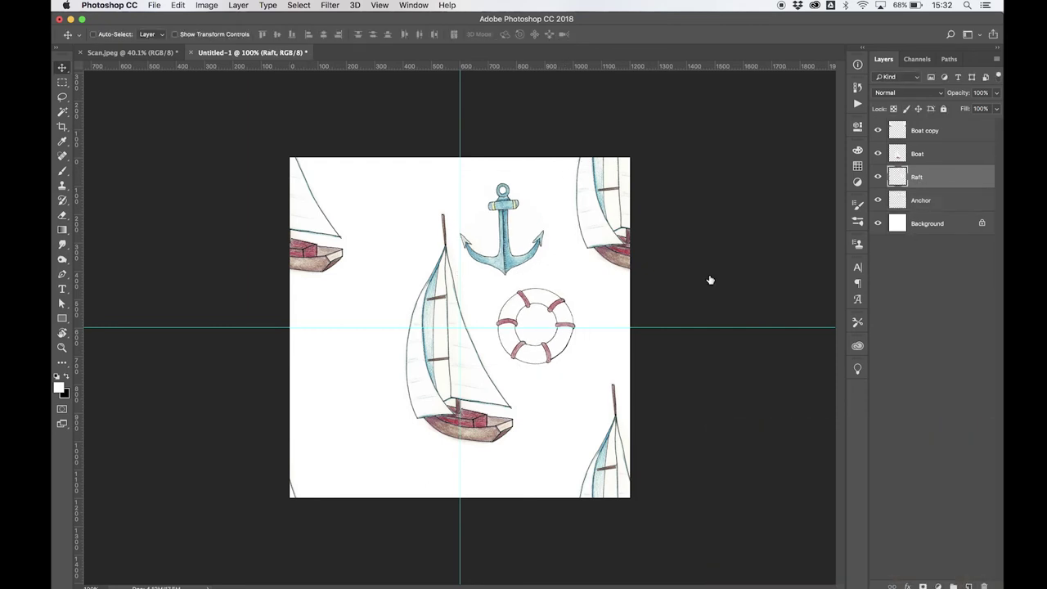
# Move the life ring to the left side and the anchor to the bottom-left, tilted counter-clockwise.
pyautogui.moveTo(542, 311); pyautogui.dragTo(350, 321)
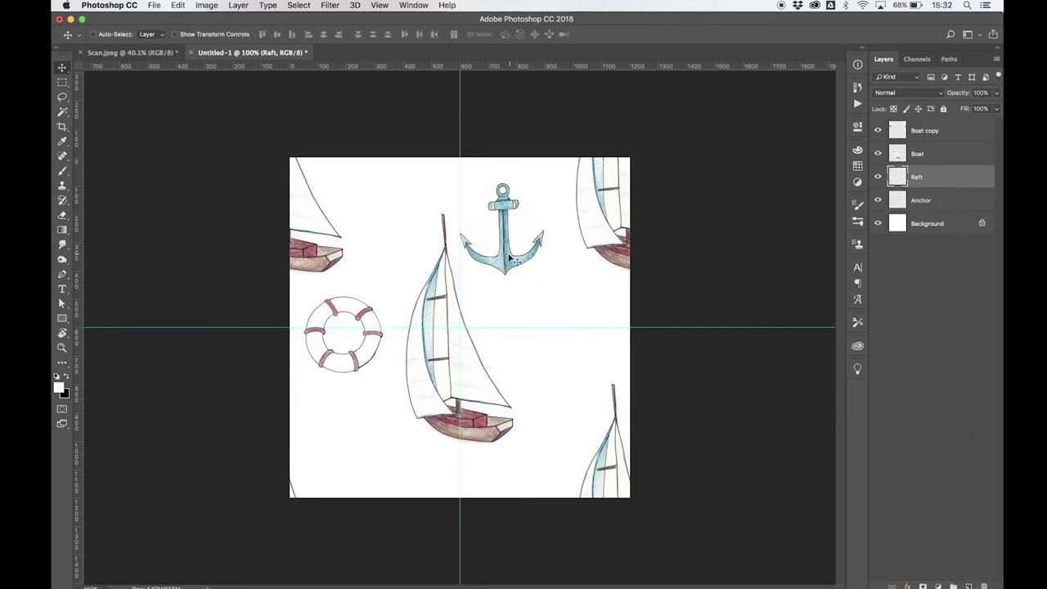
pyautogui.moveTo(509, 258); pyautogui.dragTo(369, 465)
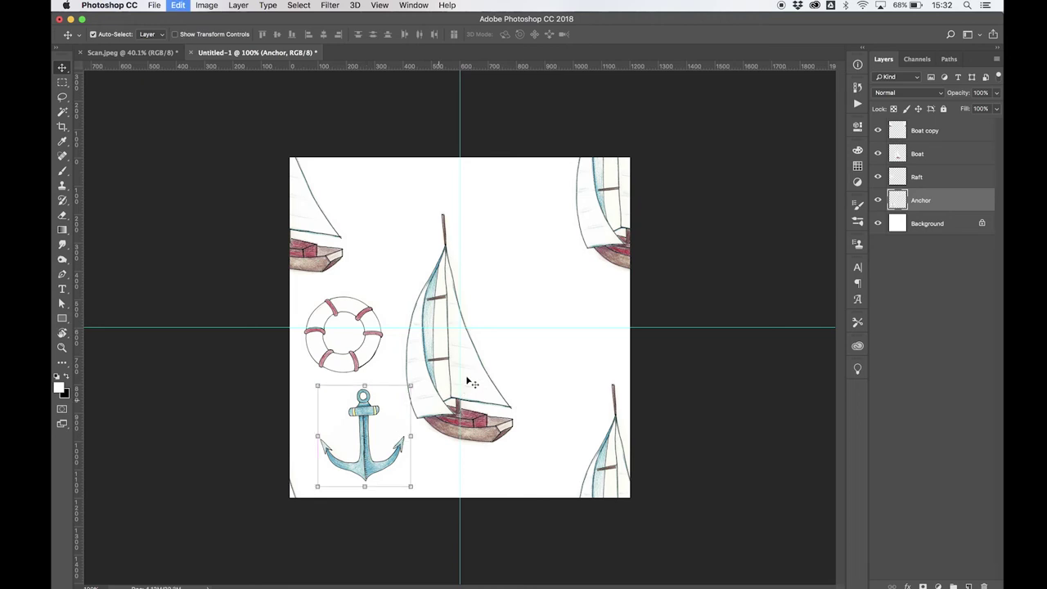
pyautogui.moveTo(470, 382); pyautogui.dragTo(455, 316)
pyautogui.press('Return')
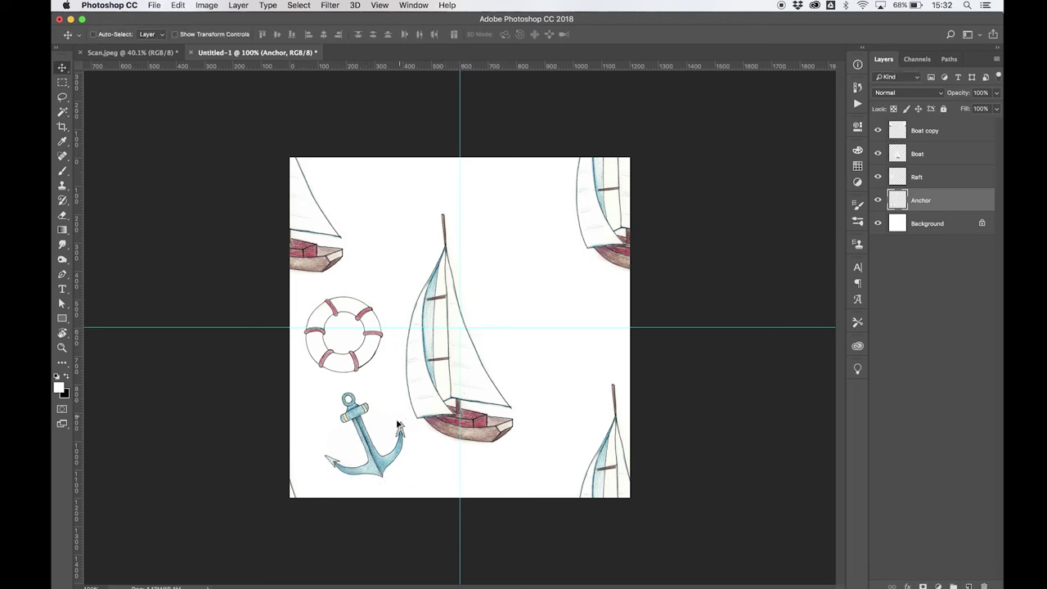
# Add anchor copy at top-centre and life ring copy on the right, nudging the left ring.
pyautogui.moveTo(397, 424); pyautogui.dragTo(536, 203)
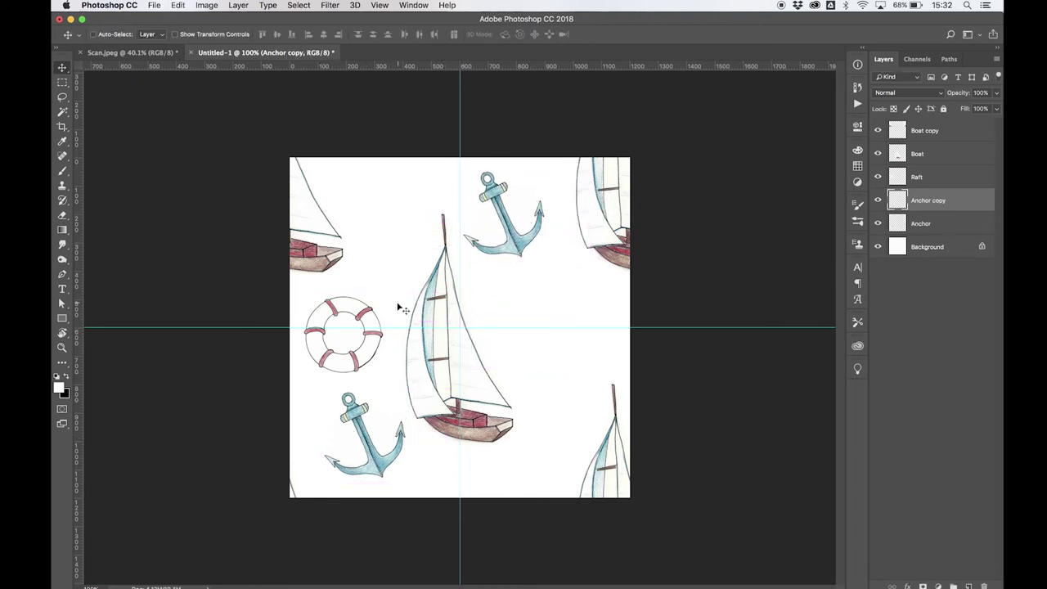
pyautogui.moveTo(374, 316); pyautogui.dragTo(588, 313)
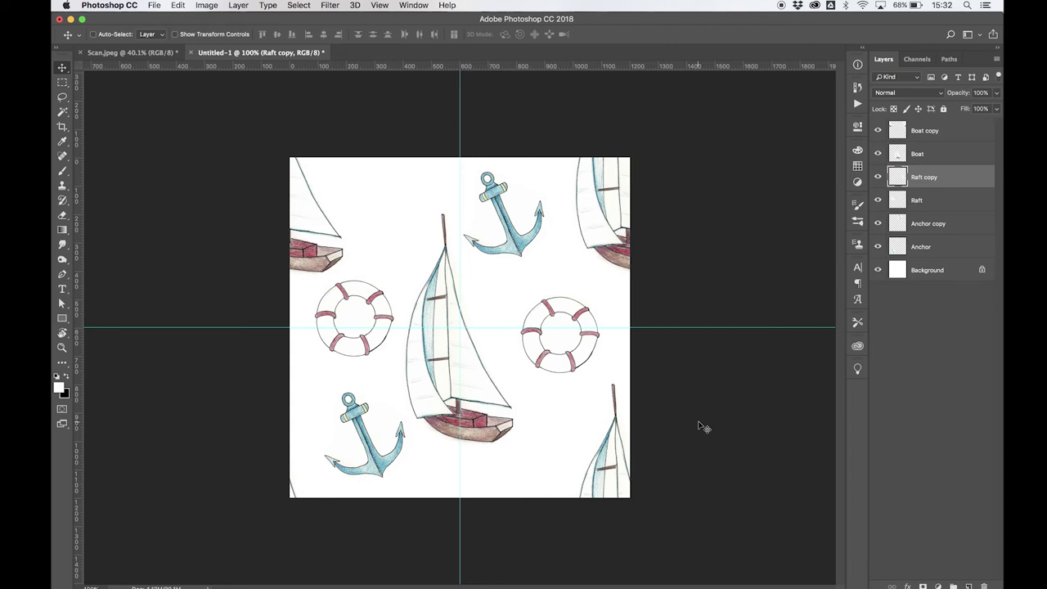
pyautogui.moveTo(376, 357); pyautogui.dragTo(370, 326)
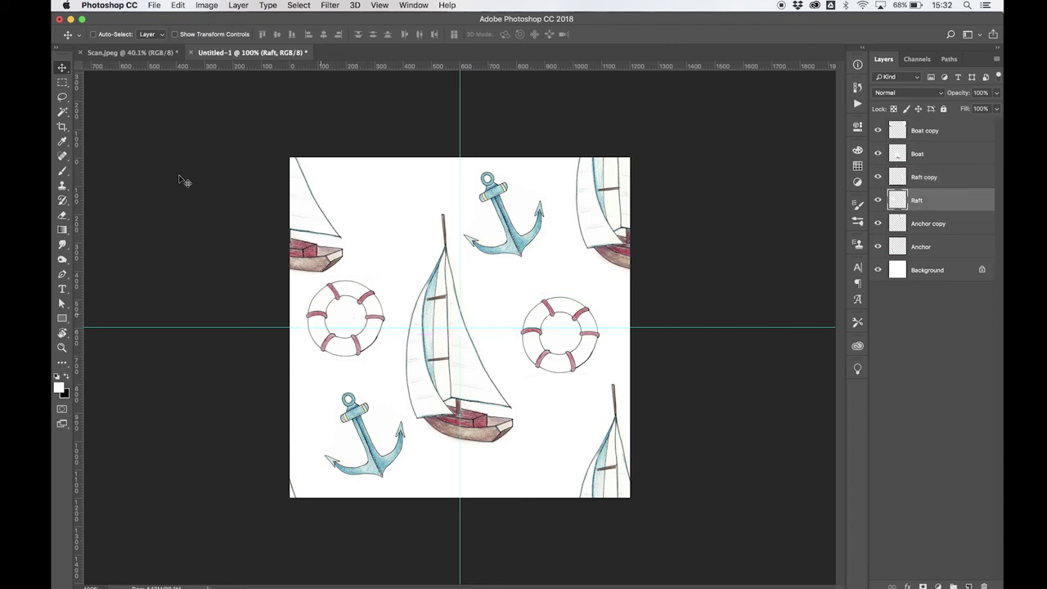
pyautogui.click(153, 4)
# Save a copy as JPEG named BoatPattern at maximum quality 12.
pyautogui.click(176, 124)
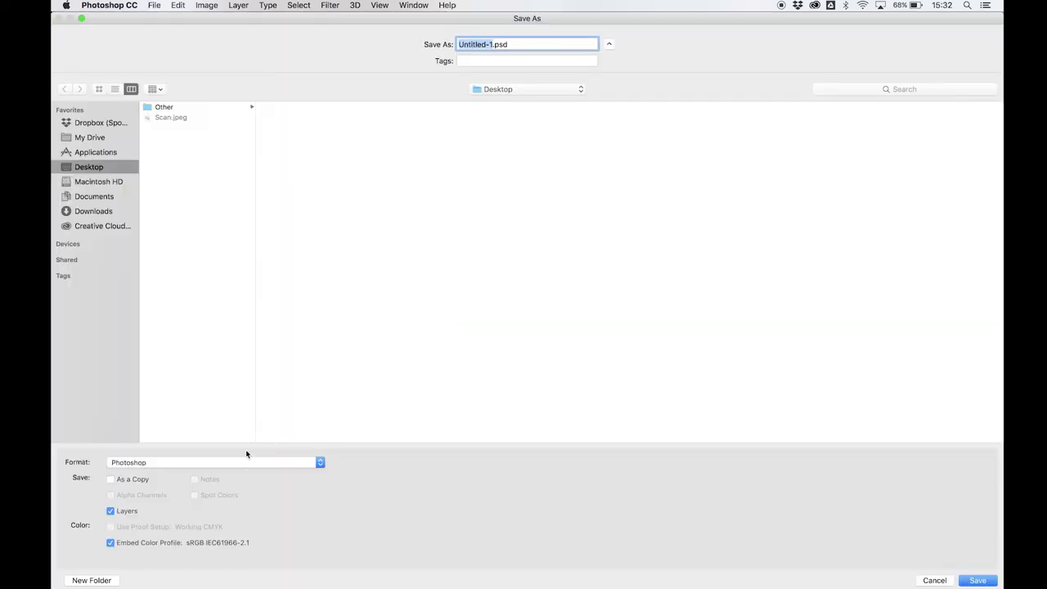
pyautogui.click(243, 463)
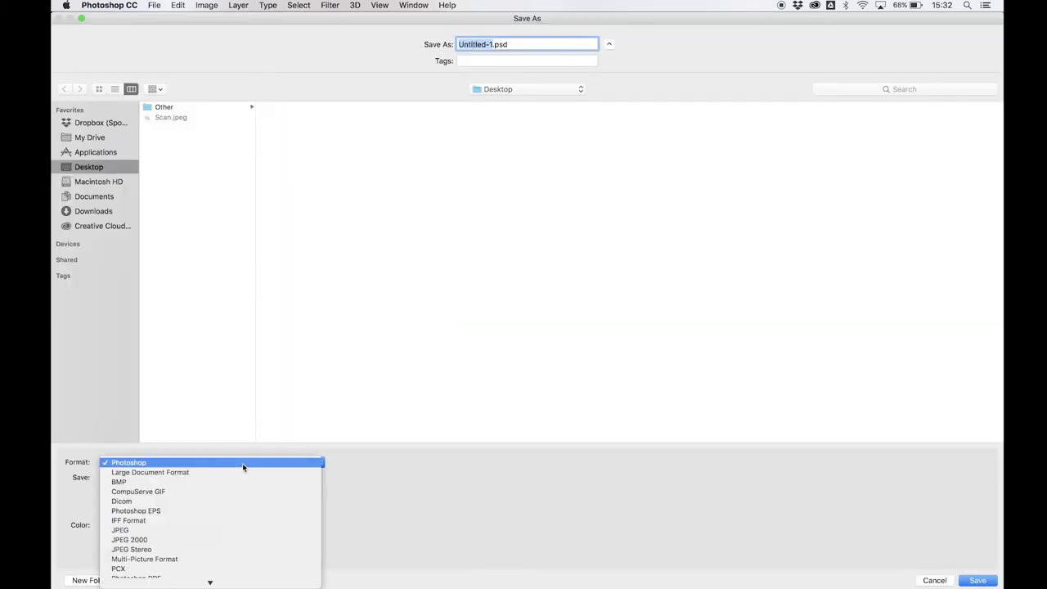
pyautogui.click(226, 530)
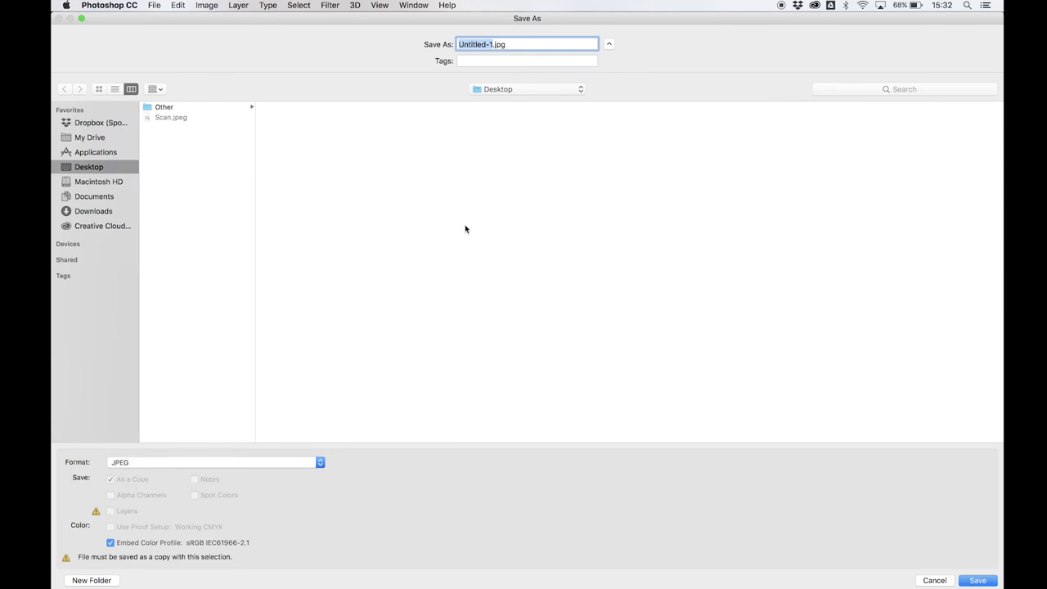
pyautogui.write('BoatPatter')
pyautogui.write('n')
pyautogui.press('Return')
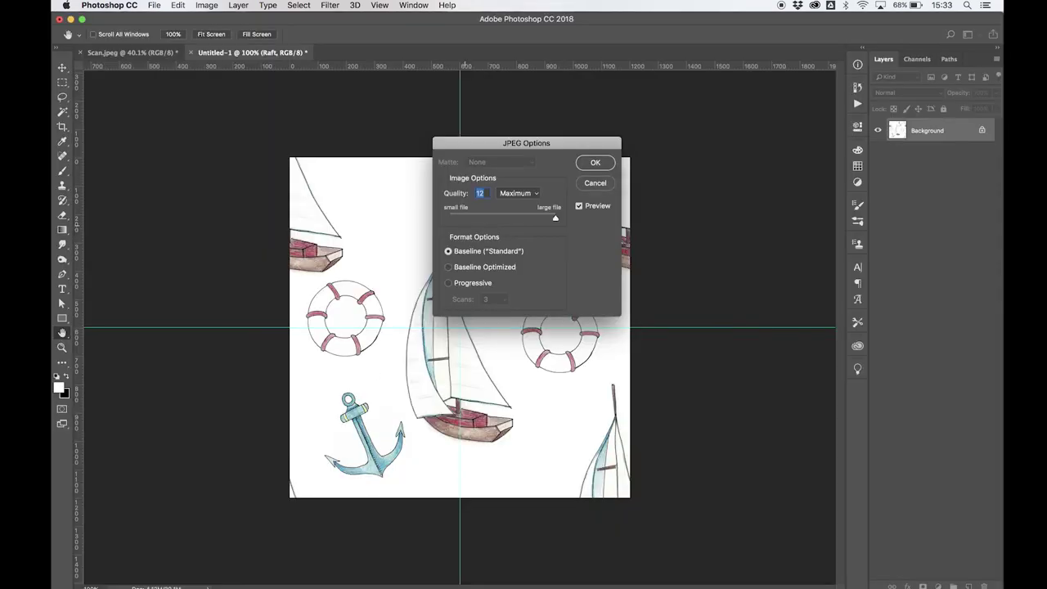
pyautogui.click(595, 164)
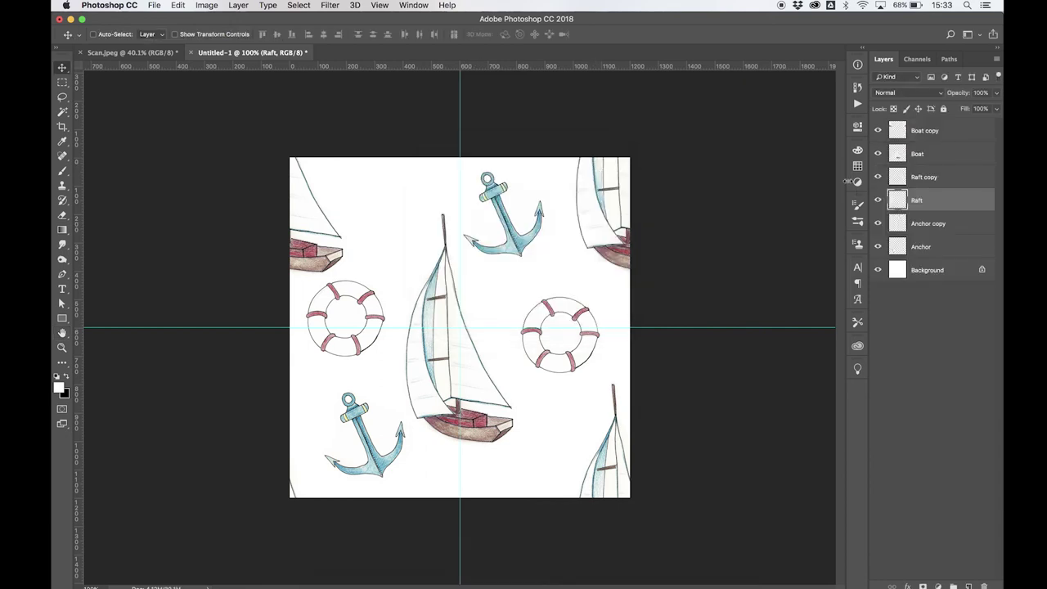
pyautogui.click(943, 137)
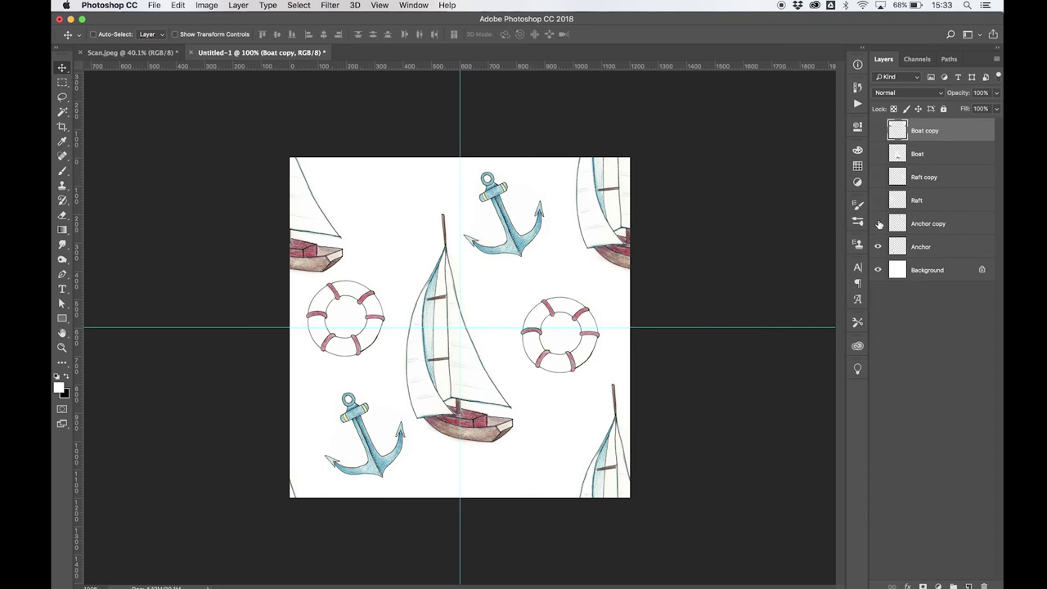
# Hide all artwork layers except Background and drag BoatPattern.jpg from the Desktop onto the canvas.
pyautogui.keyDown('alt'); pyautogui.click(878, 269); pyautogui.keyUp('alt')
pyautogui.click(320, 573)
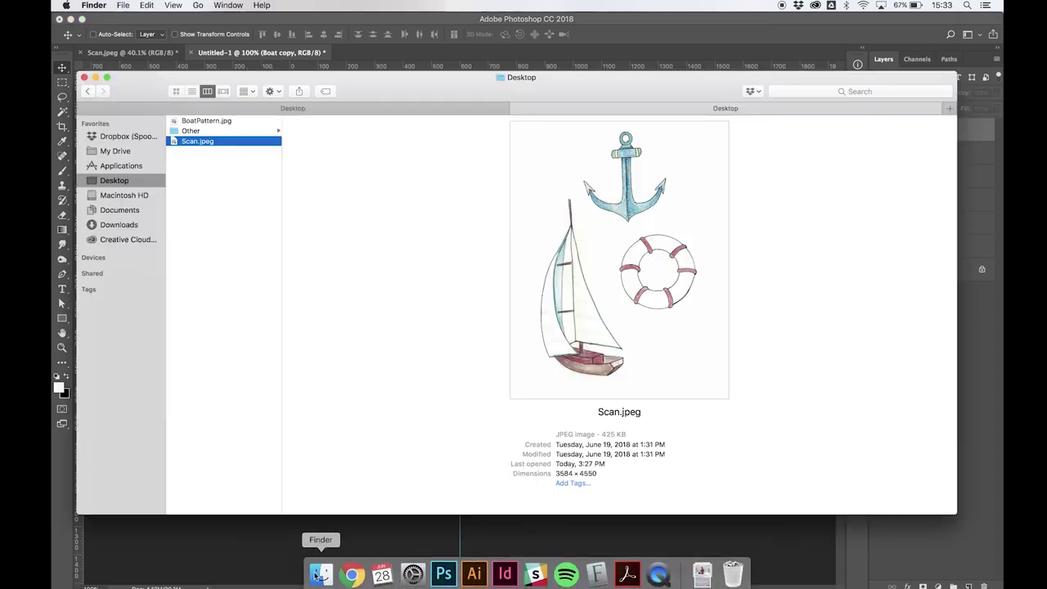
pyautogui.click(205, 121)
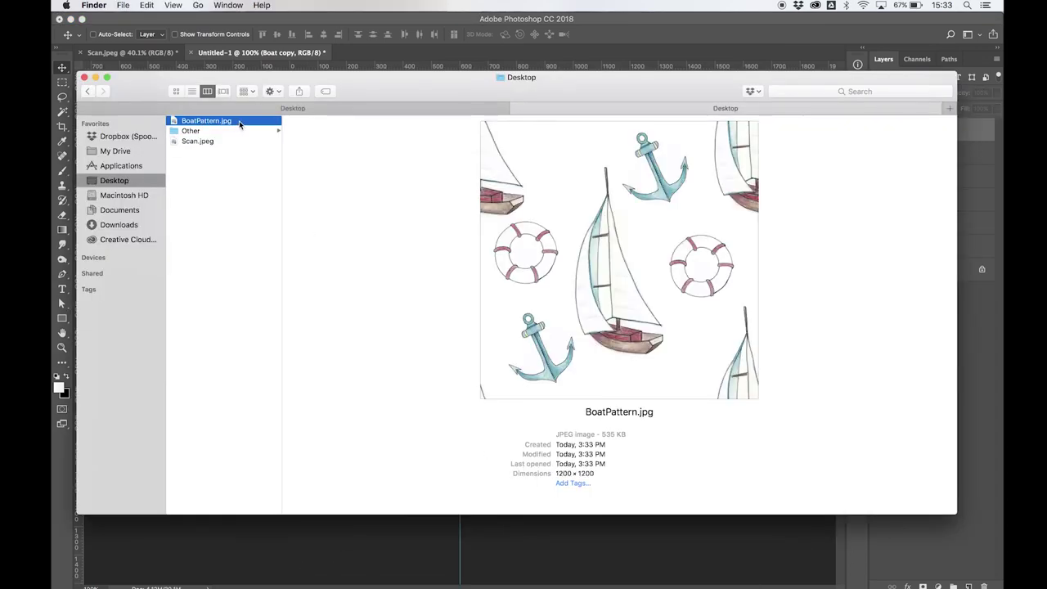
pyautogui.moveTo(239, 125); pyautogui.dragTo(355, 561)
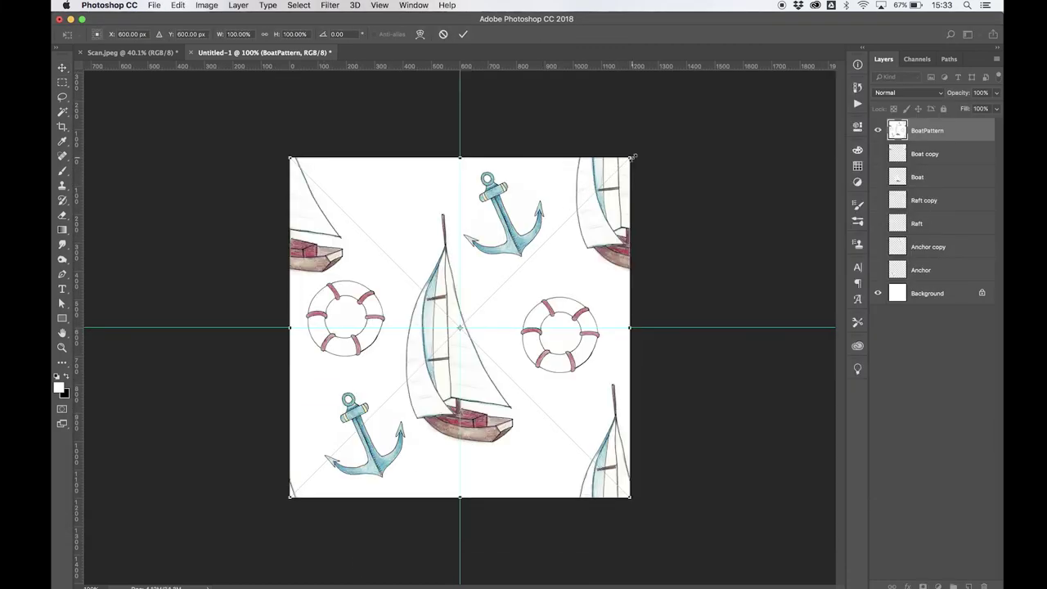
# Scale the BoatPattern tile to half size in the bottom-left and copy it to the bottom-right.
pyautogui.moveTo(632, 156); pyautogui.dragTo(452, 315)
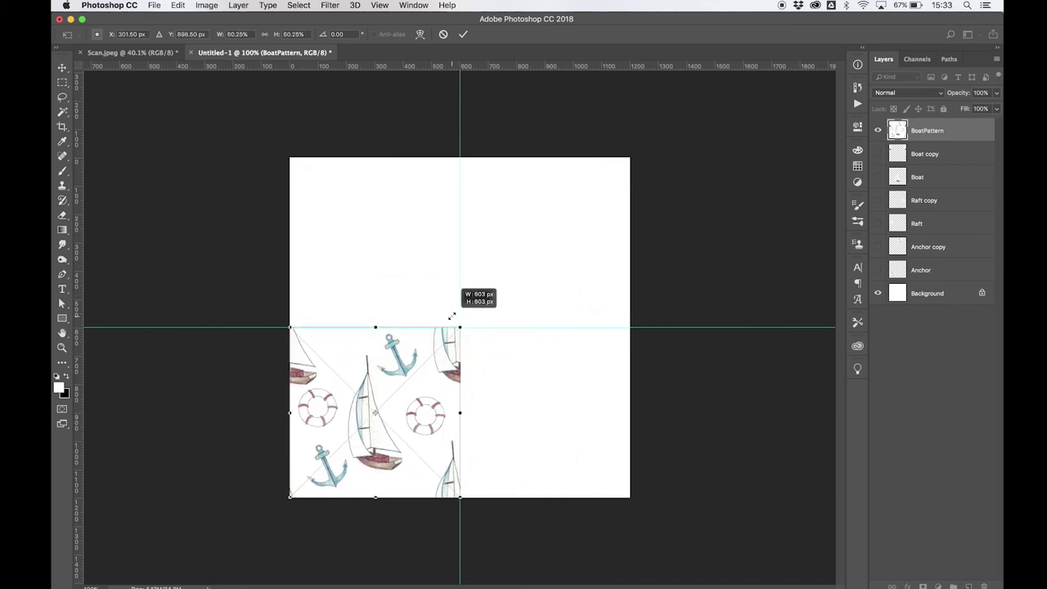
pyautogui.press('Return')
pyautogui.moveTo(376, 400); pyautogui.dragTo(543, 417)
# Duplicate both bottom tiles into the top half and align them edge to edge.
pyautogui.hotkey('shift', 'alt', '[')
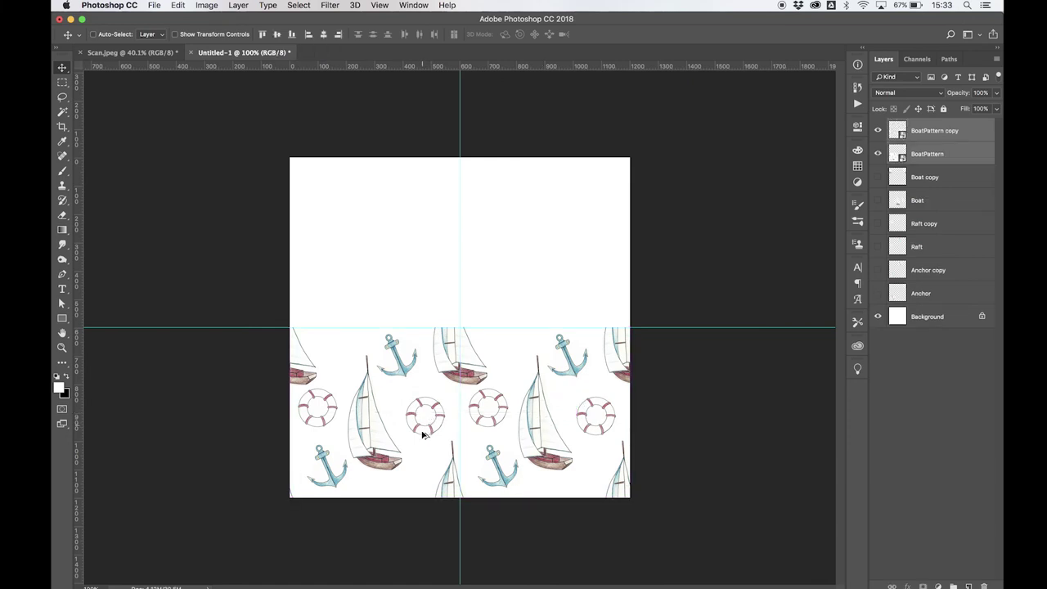
pyautogui.moveTo(419, 431); pyautogui.dragTo(416, 262)
pyautogui.press('super+plus')
pyautogui.press('super+plus')
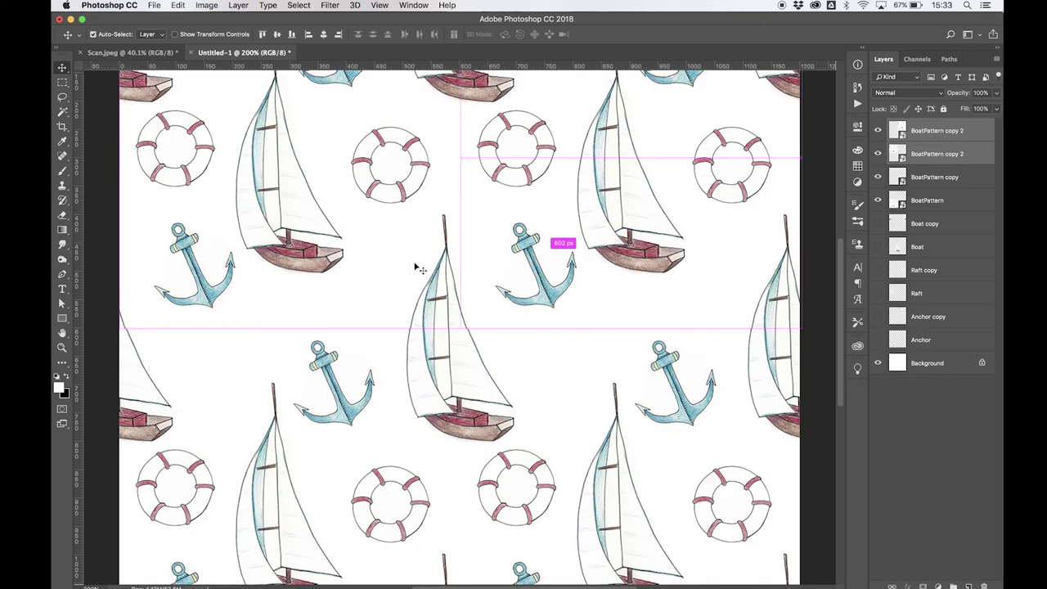
pyautogui.moveTo(517, 282); pyautogui.dragTo(525, 252)
pyautogui.press('super+minus')
pyautogui.press('super+minus')
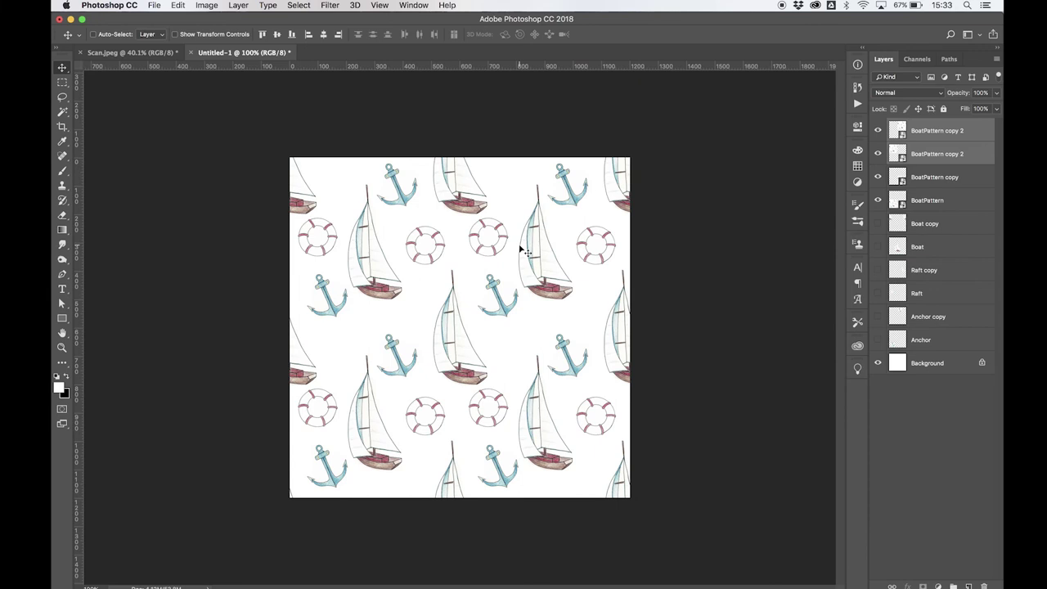
pyautogui.press('super+plus')
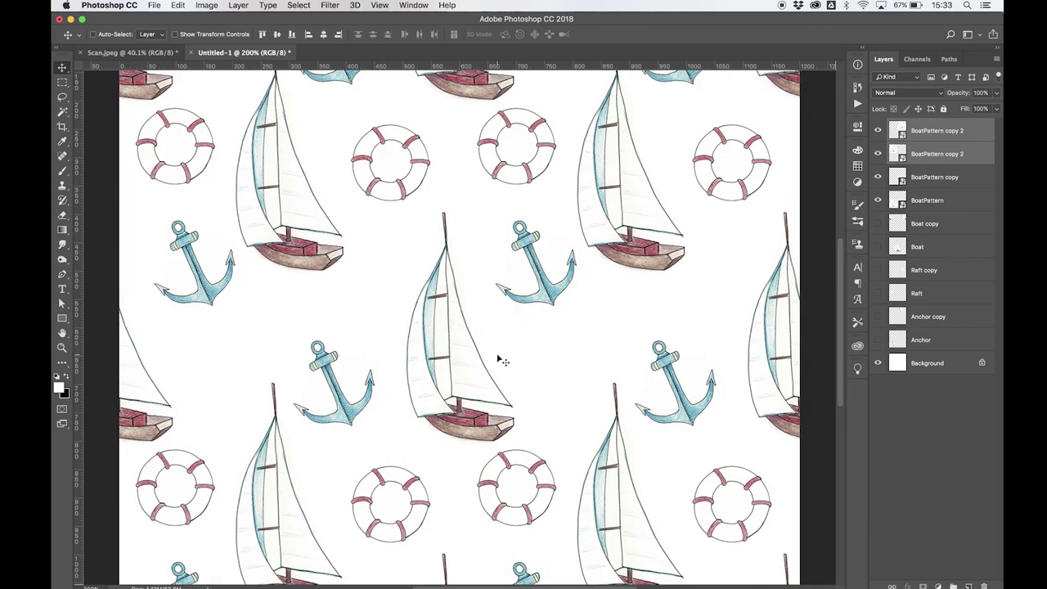
pyautogui.scroll(-3, 501, 360)
pyautogui.scroll(5, 501, 360)
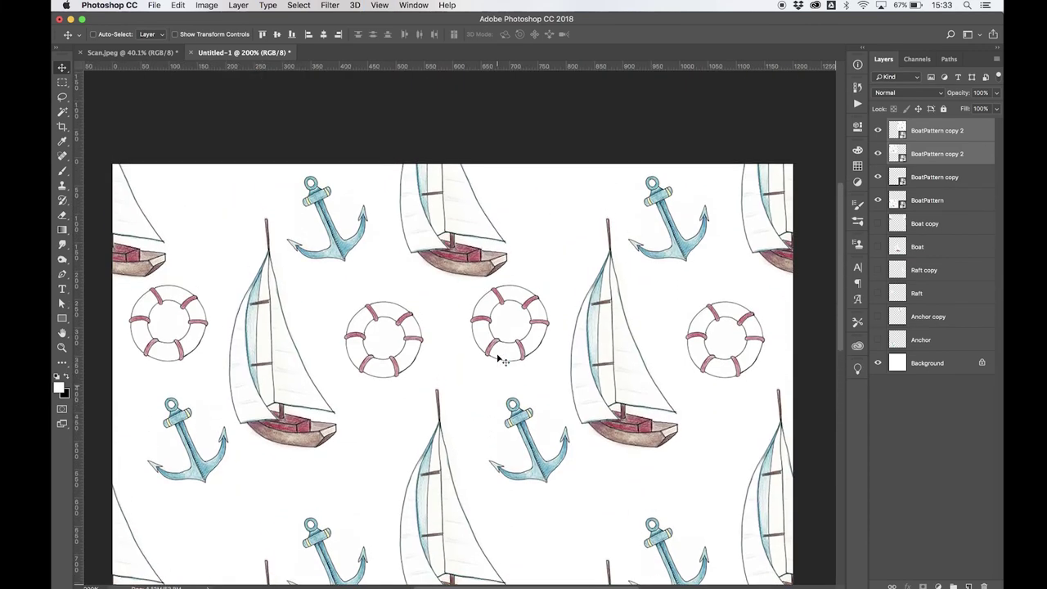
pyautogui.scroll(-2, 501, 360)
pyautogui.press('super+minus')
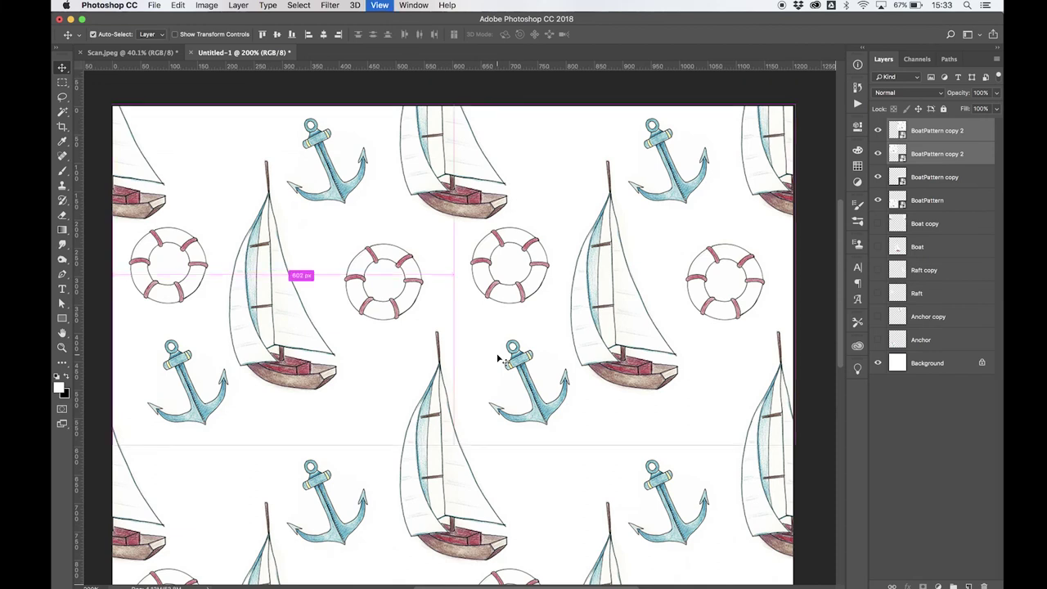